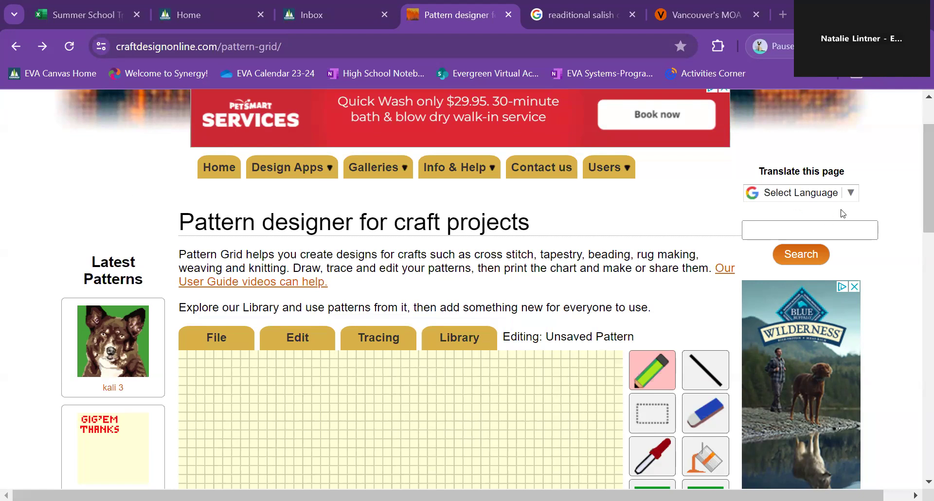
# Set the pattern grid to a width of 35 and a height of 40 cells.
pyautogui.moveTo(921, 161); pyautogui.dragTo(921, 210)
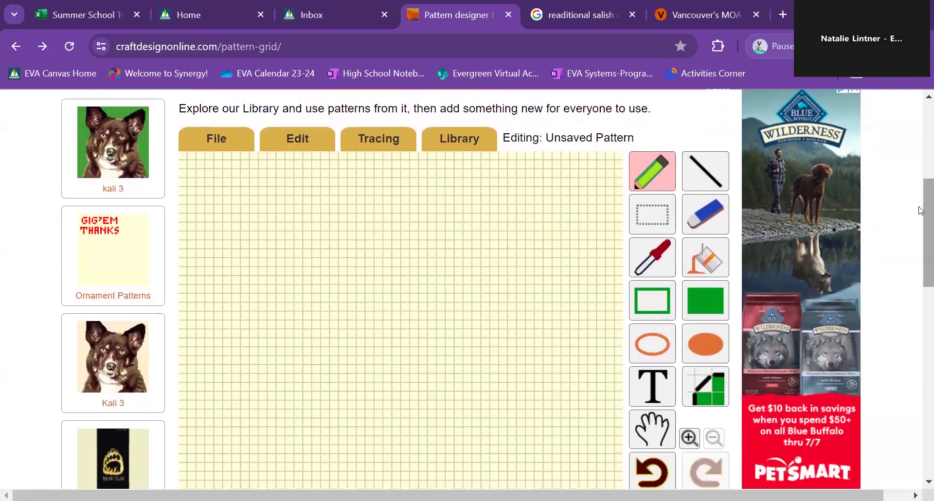
pyautogui.click(312, 137)
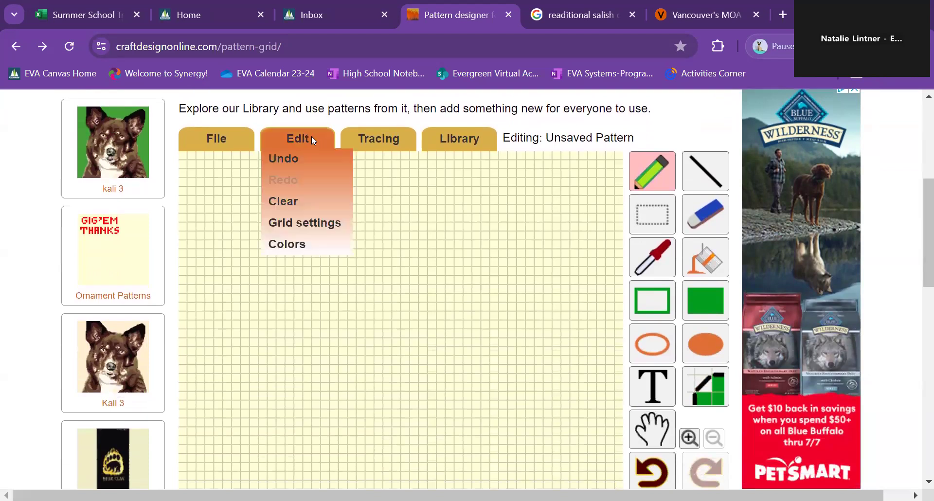
pyautogui.click(297, 224)
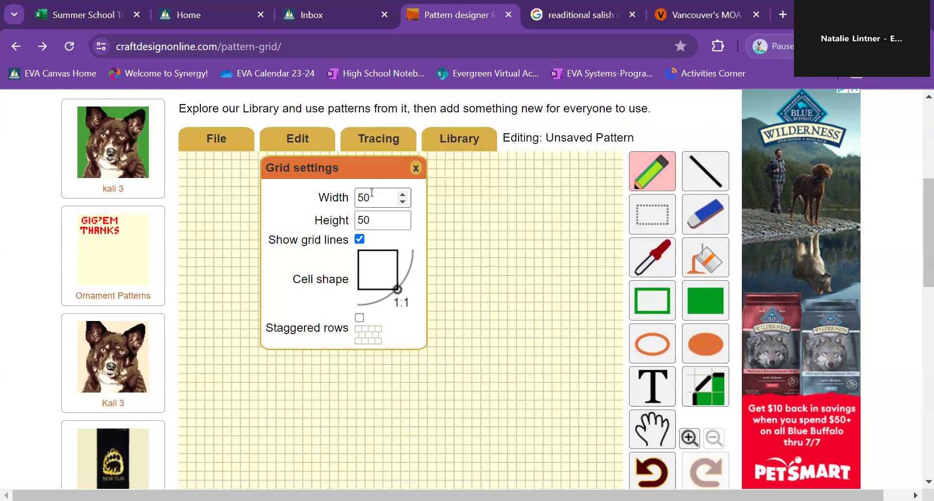
pyautogui.moveTo(371, 197); pyautogui.dragTo(354, 202)
pyautogui.write('40')
pyautogui.click(377, 223)
pyautogui.click(347, 196)
pyautogui.write('35')
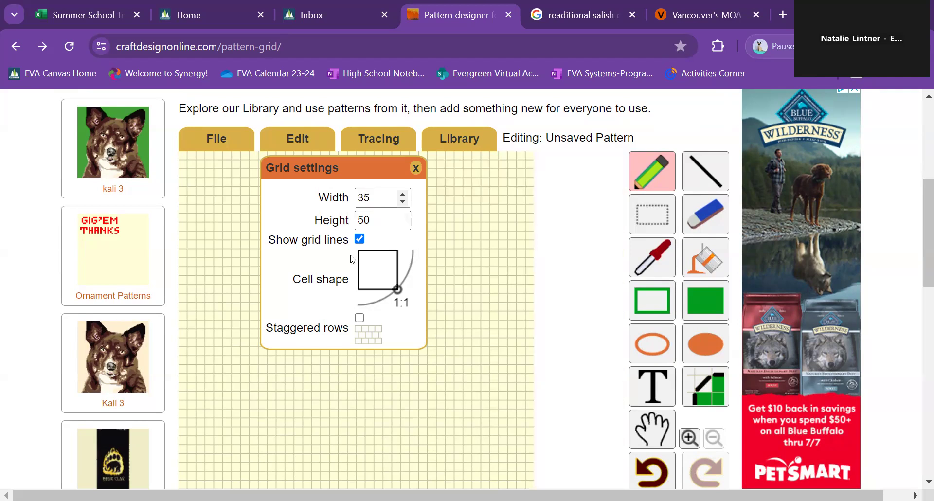
pyautogui.click(342, 217)
pyautogui.write('40')
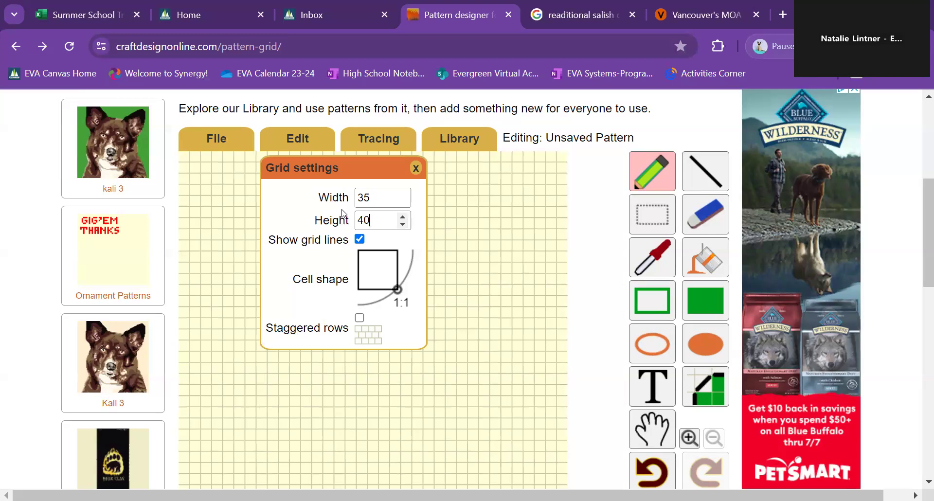
pyautogui.click(417, 168)
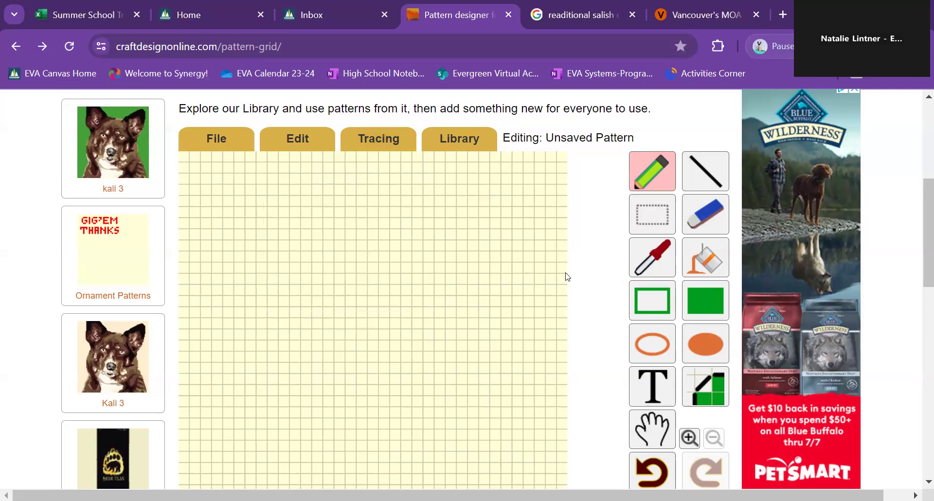
# Make the first empty palette swatch, beside red, a bright blue.
pyautogui.scroll(-8, 564, 285)
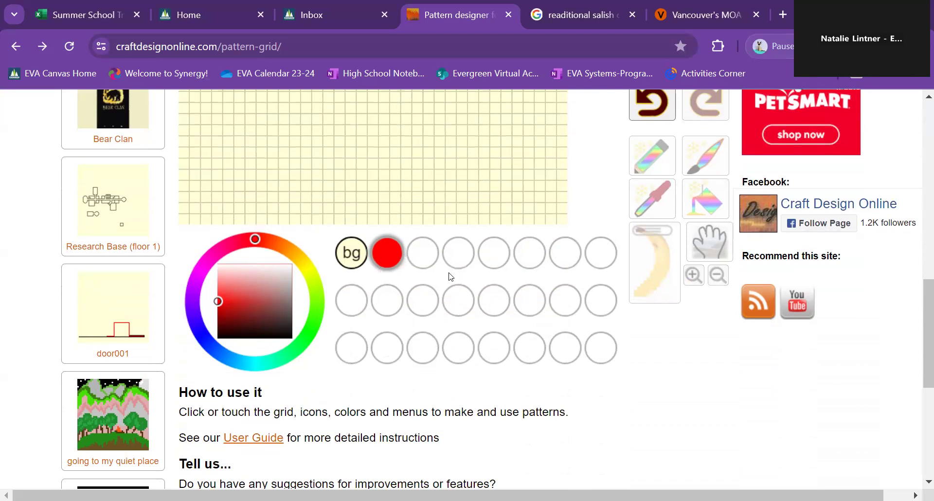
pyautogui.click(431, 258)
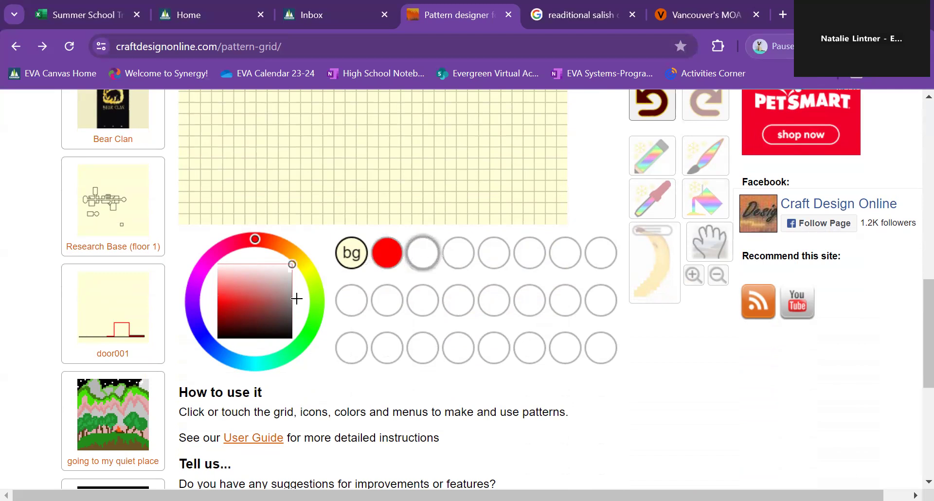
pyautogui.click(308, 333)
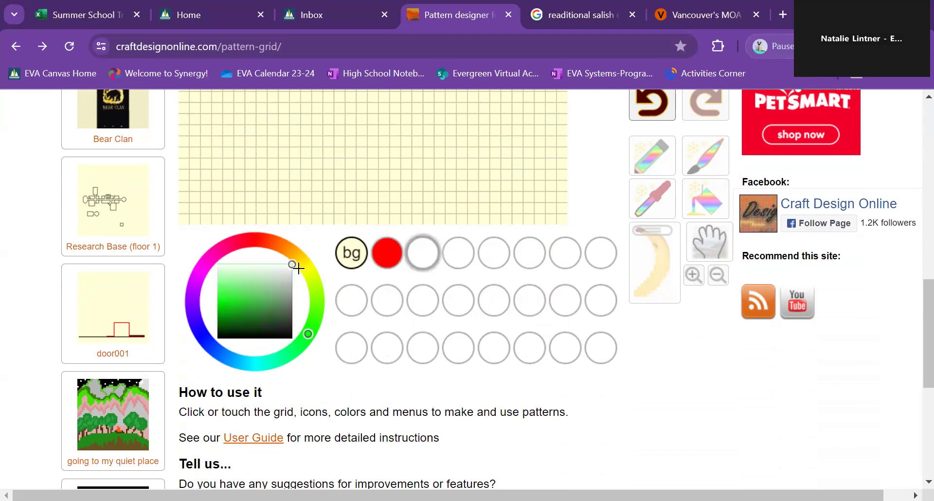
pyautogui.moveTo(292, 265); pyautogui.dragTo(228, 309)
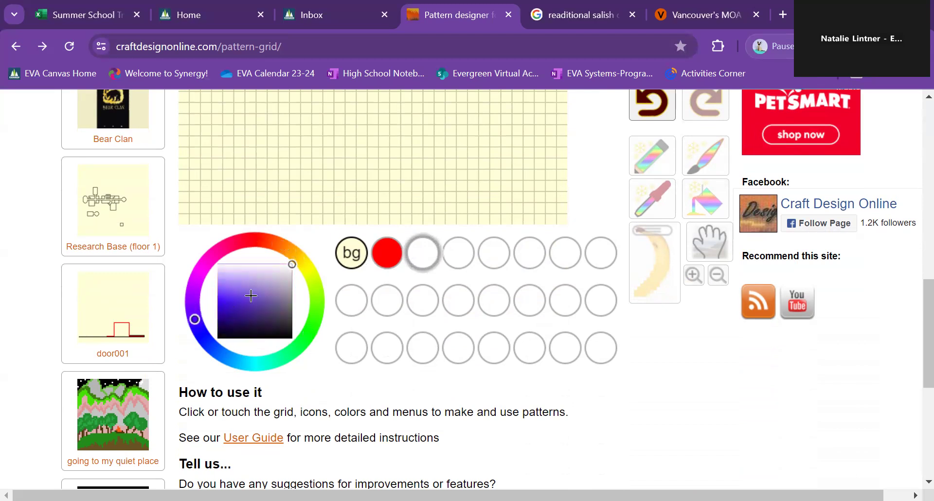
pyautogui.click(249, 290)
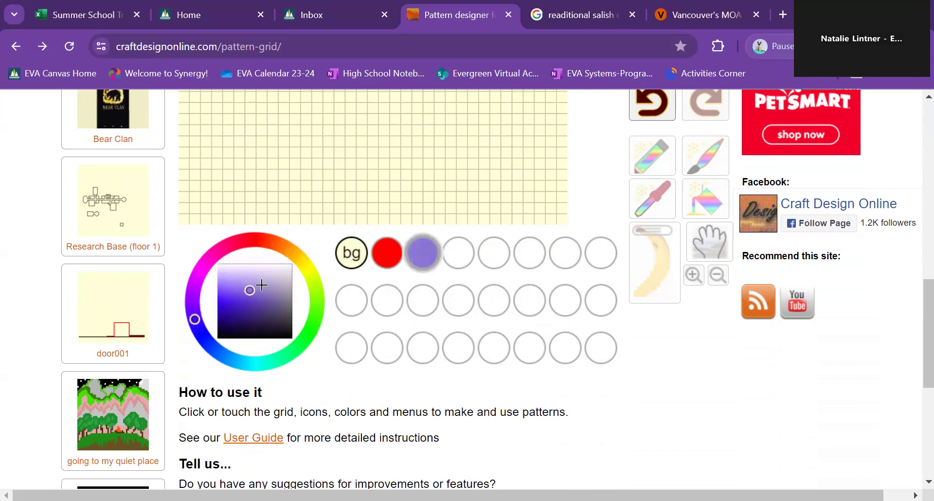
pyautogui.click(308, 334)
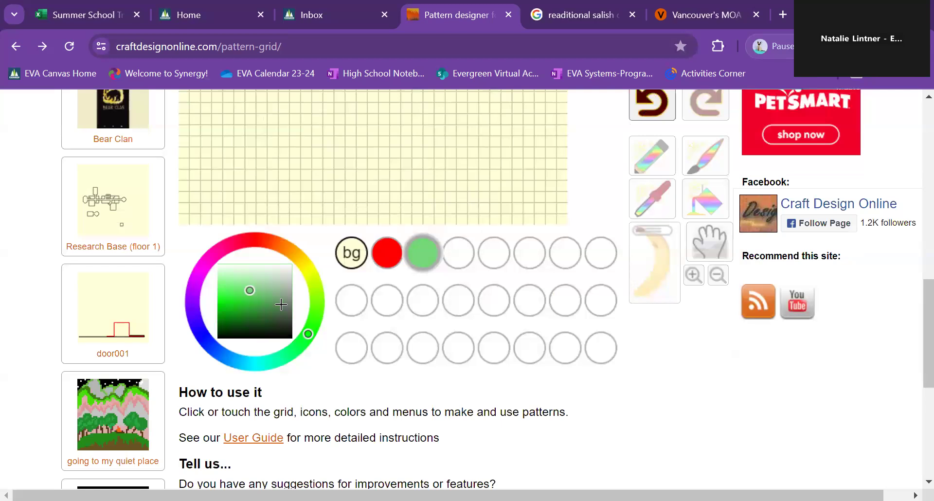
pyautogui.moveTo(247, 290)
pyautogui.mouseDown()
pyautogui.moveTo(256, 294)
pyautogui.moveTo(223, 297)
pyautogui.moveTo(222, 273)
pyautogui.moveTo(218, 308)
pyautogui.moveTo(248, 327)
pyautogui.moveTo(255, 295)
pyautogui.moveTo(215, 295)
pyautogui.moveTo(218, 303)
pyautogui.mouseUp()
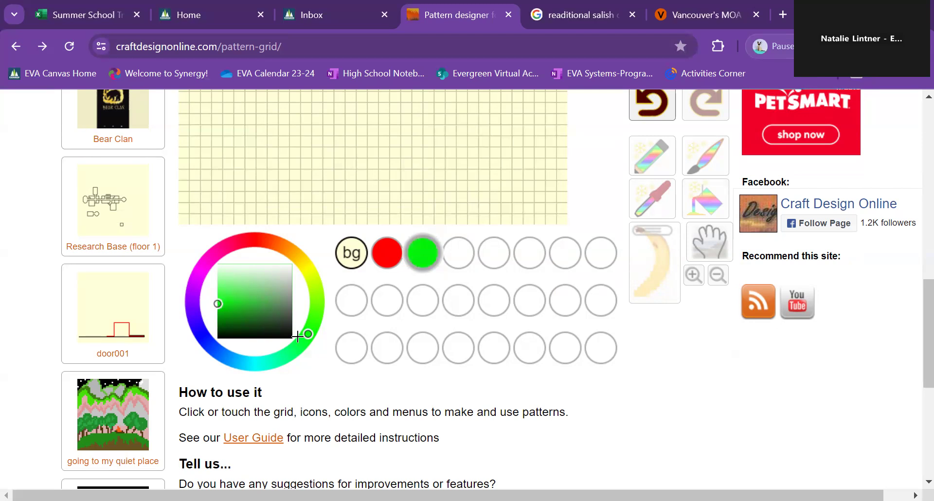
pyautogui.moveTo(308, 332)
pyautogui.mouseDown()
pyautogui.moveTo(251, 368)
pyautogui.moveTo(210, 362)
pyautogui.mouseUp()
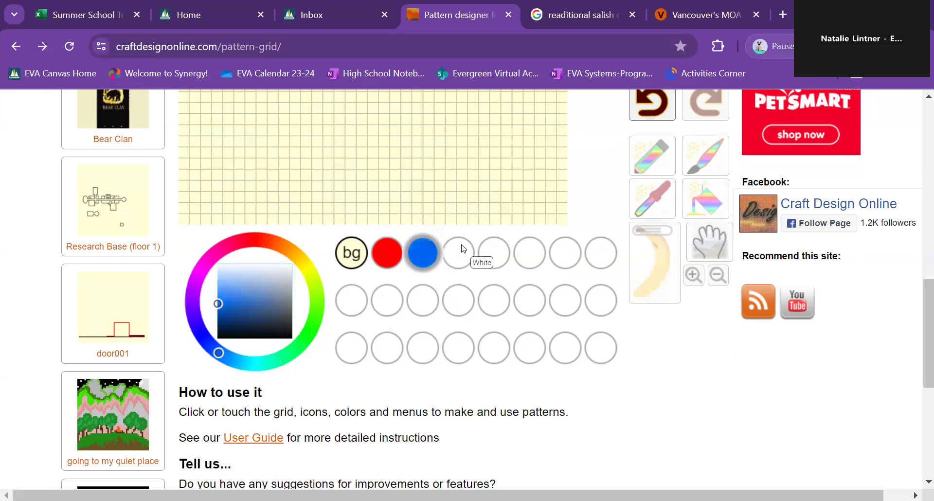
# Make the palette swatch after blue black.
pyautogui.click(382, 256)
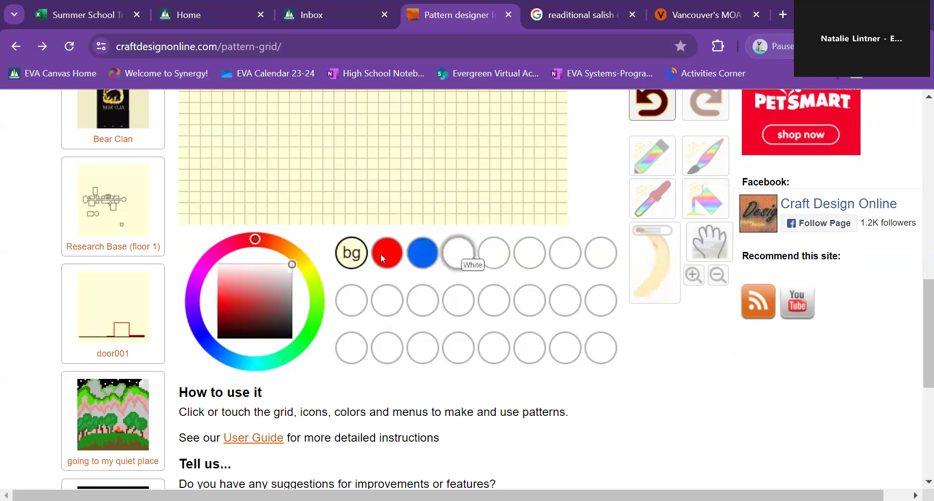
pyautogui.click(292, 264)
pyautogui.moveTo(299, 260); pyautogui.dragTo(261, 239)
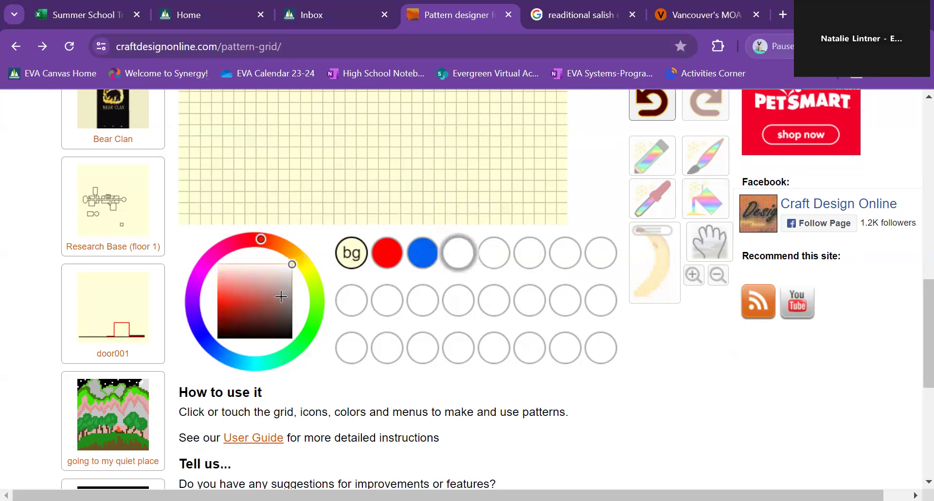
pyautogui.moveTo(281, 295)
pyautogui.mouseDown()
pyautogui.moveTo(277, 321)
pyautogui.moveTo(292, 337)
pyautogui.mouseUp()
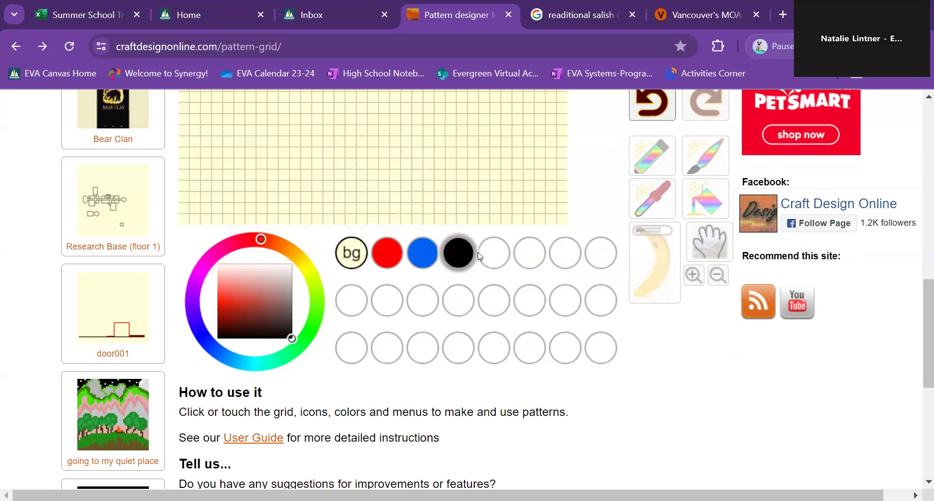
# Make the palette swatch after black a bright yellow.
pyautogui.click(494, 254)
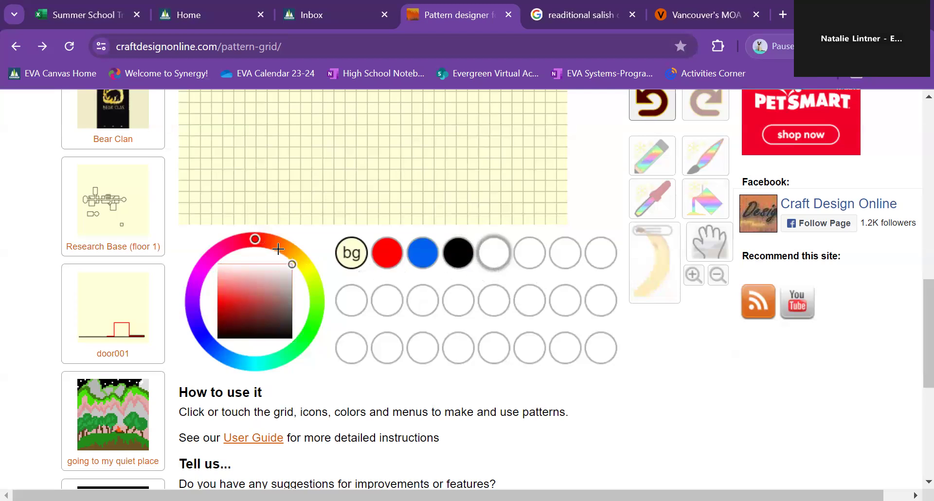
pyautogui.click(312, 266)
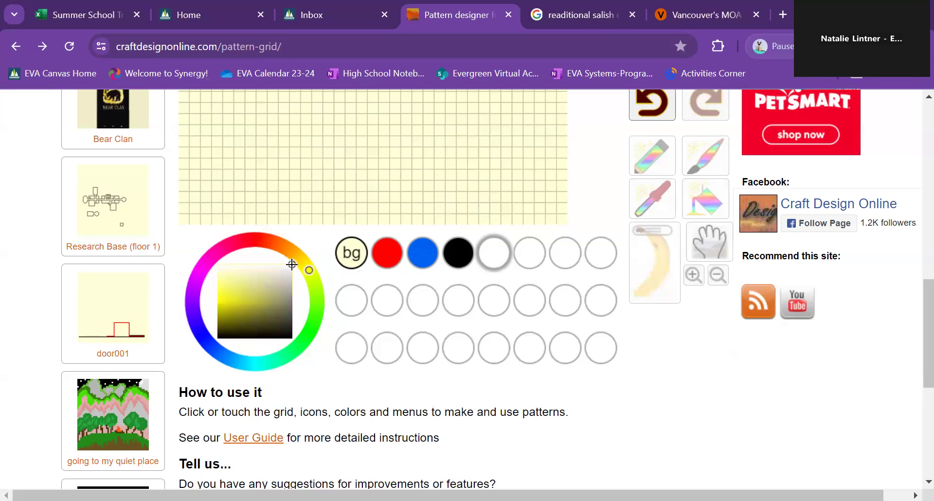
pyautogui.click(225, 303)
pyautogui.moveTo(226, 303); pyautogui.dragTo(208, 303)
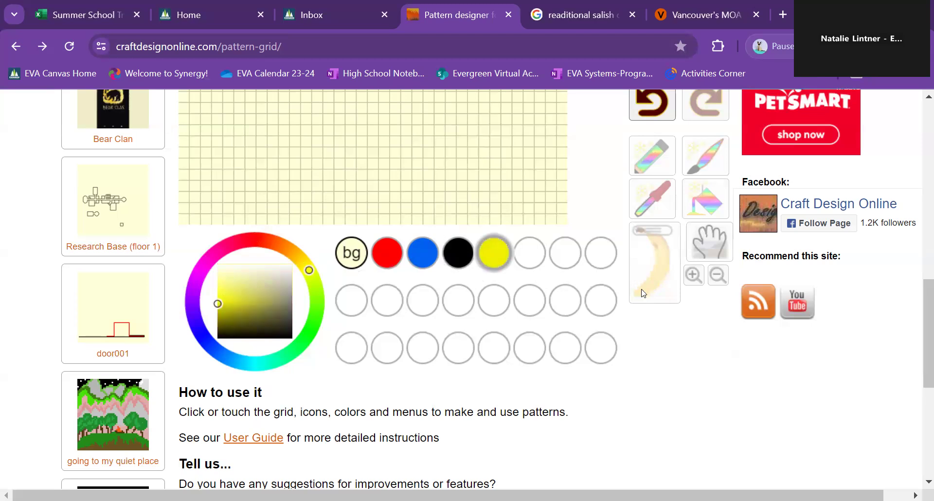
# Draw three full-width black horizontal lines across the first, third and fifth rows of the grid.
pyautogui.scroll(5, 608, 350)
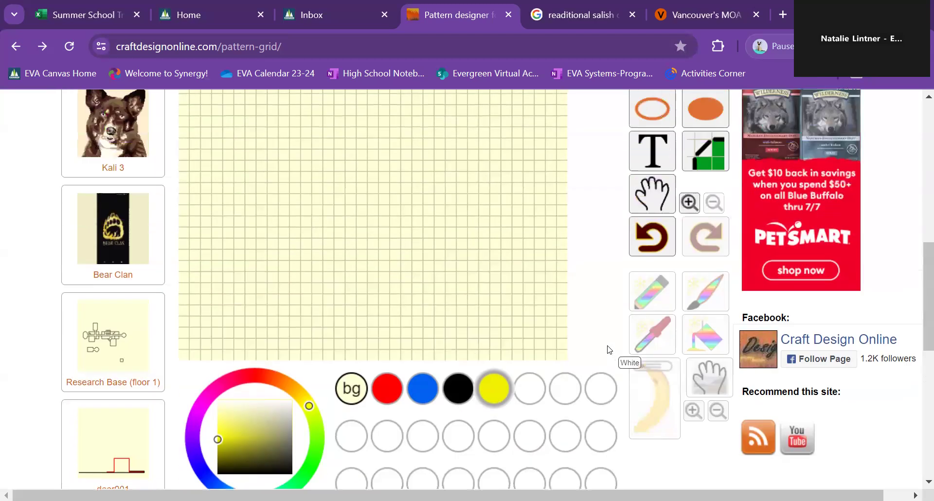
pyautogui.scroll(3, 610, 348)
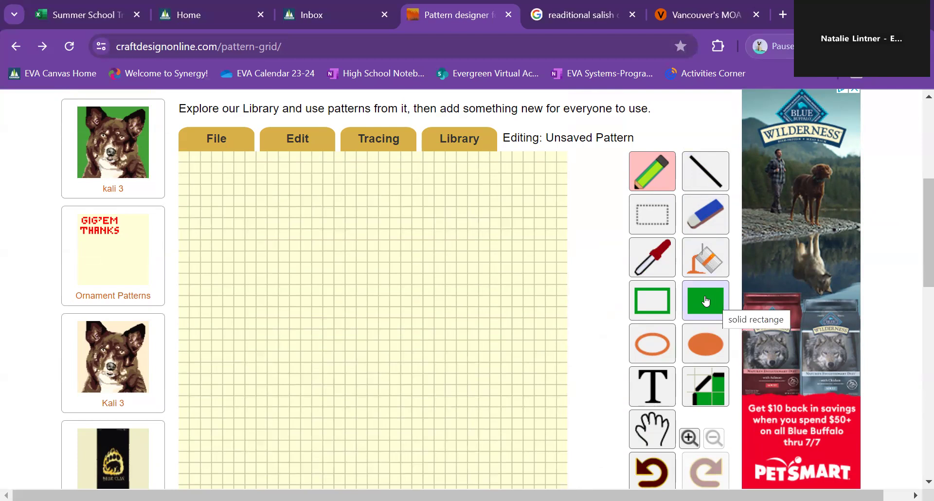
pyautogui.click(709, 189)
pyautogui.scroll(-3, 412, 265)
pyautogui.scroll(-4, 412, 268)
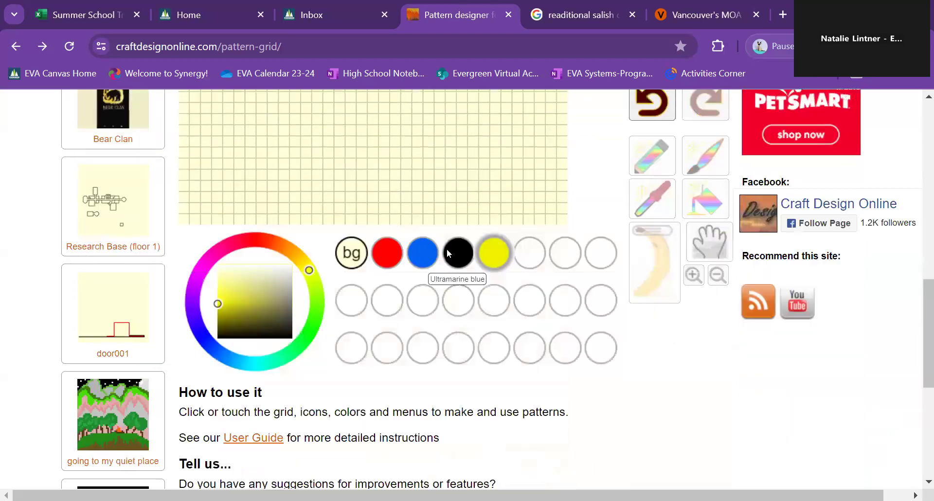
pyautogui.click(461, 253)
pyautogui.scroll(7, 418, 243)
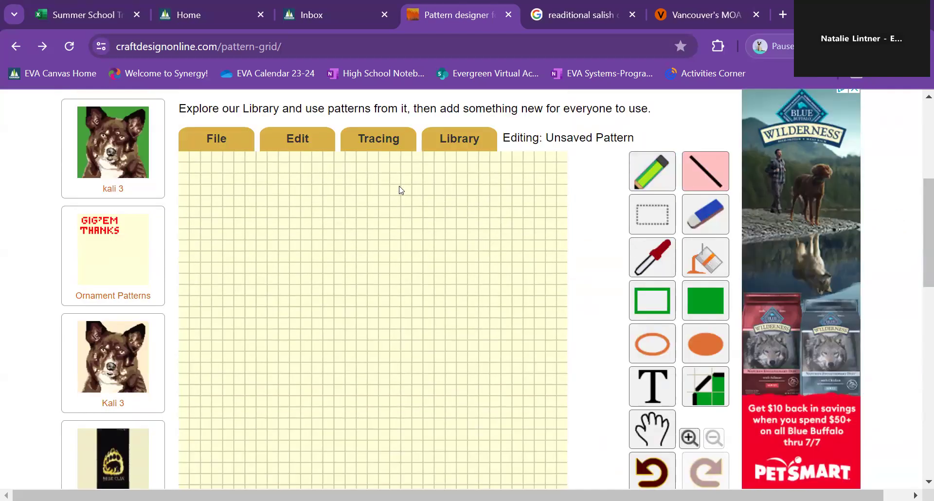
pyautogui.moveTo(184, 160); pyautogui.dragTo(569, 165)
pyautogui.moveTo(181, 180)
pyautogui.mouseDown()
pyautogui.moveTo(559, 190)
pyautogui.moveTo(565, 183)
pyautogui.mouseUp()
pyautogui.moveTo(186, 201); pyautogui.dragTo(566, 204)
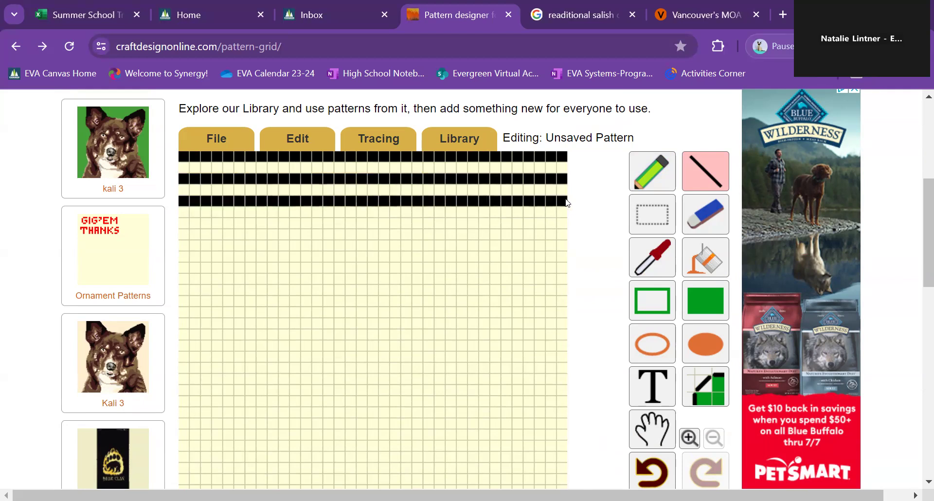
# Draw solid black 2-by-2 squares at both side edges of the grid, in rows 7–8 and rows 10–11.
pyautogui.scroll(-3, 512, 234)
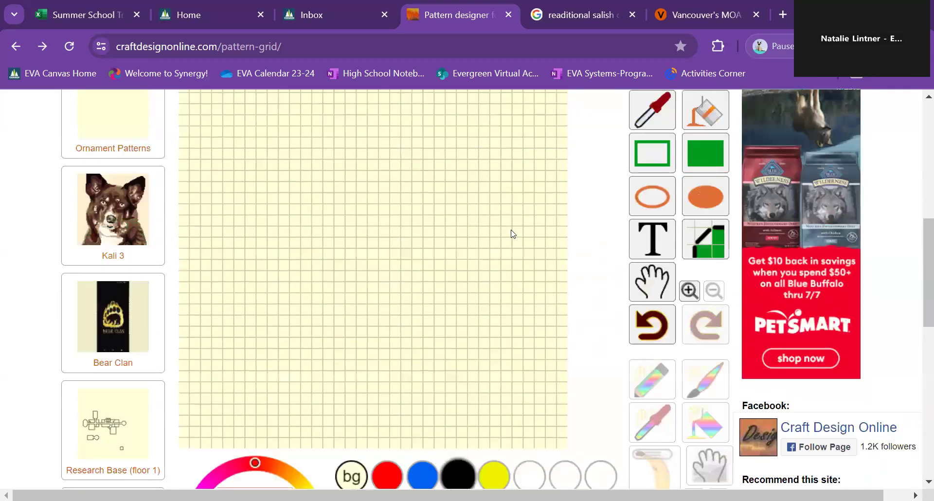
pyautogui.scroll(4, 486, 244)
pyautogui.scroll(1, 408, 193)
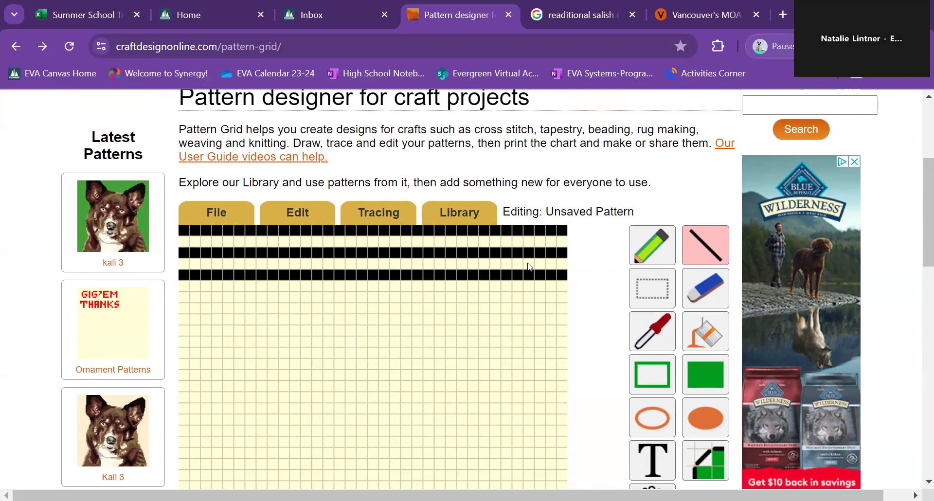
pyautogui.click(696, 374)
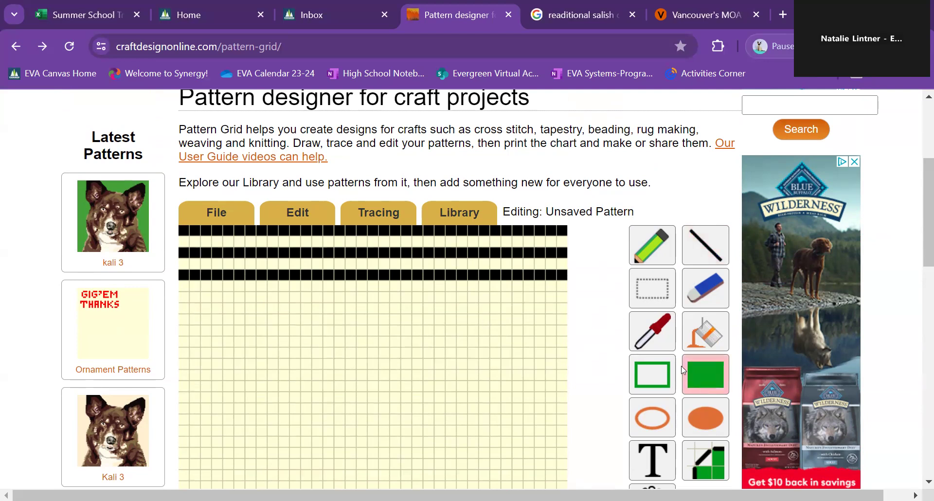
pyautogui.moveTo(183, 296); pyautogui.dragTo(193, 312)
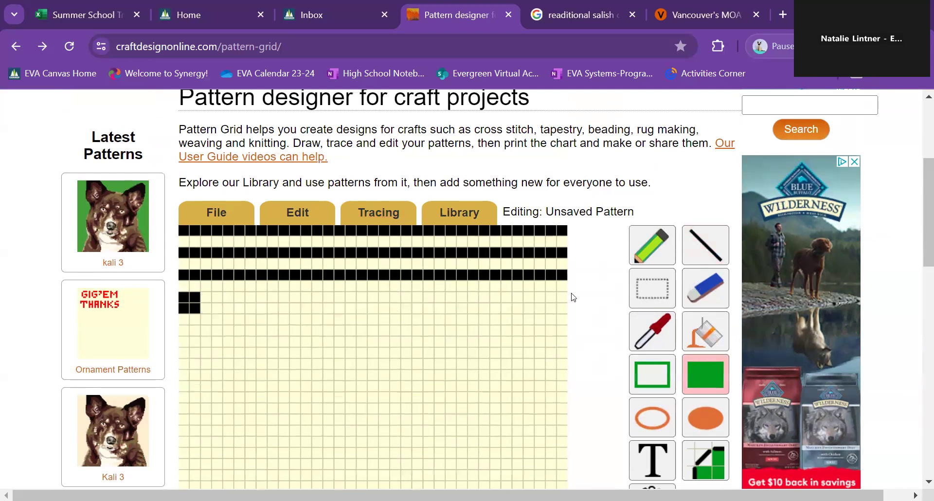
pyautogui.moveTo(551, 298); pyautogui.dragTo(562, 343)
pyautogui.moveTo(184, 330); pyautogui.dragTo(199, 344)
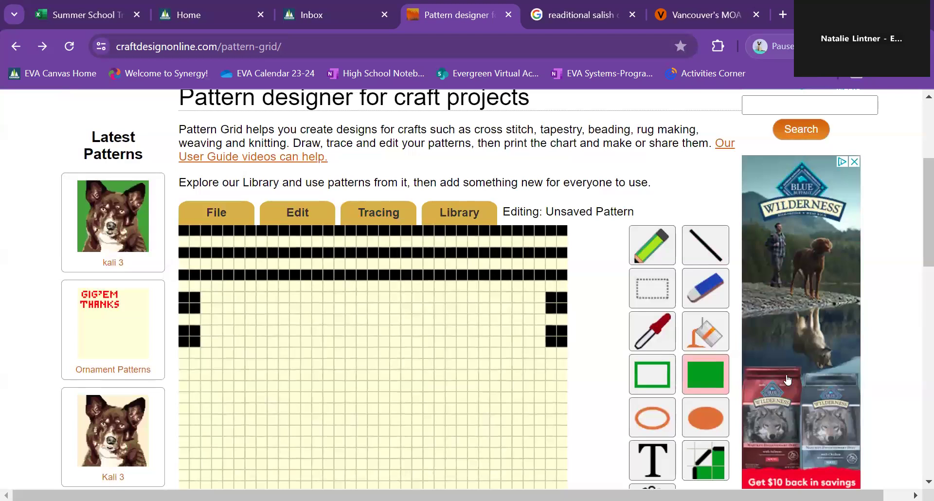
# Draw a red vertical line five cells tall in the fourth column, from row 7 to row 11.
pyautogui.scroll(-4, 921, 208)
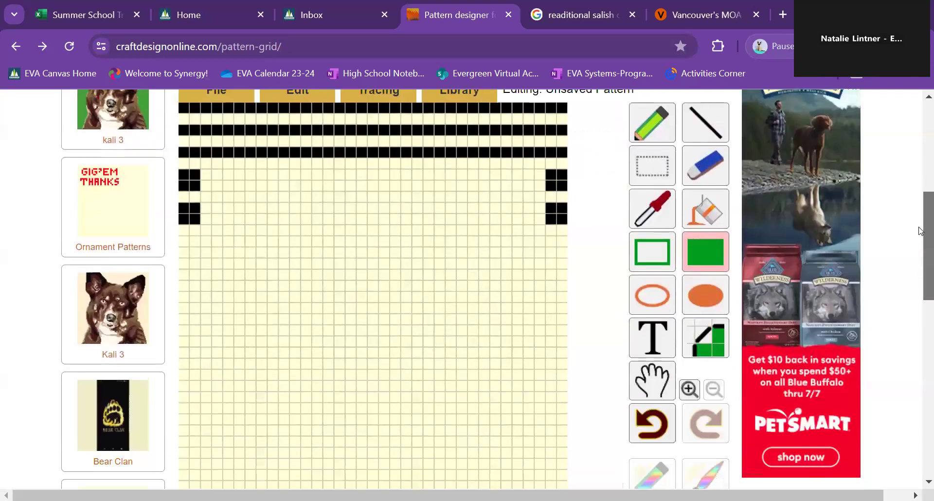
pyautogui.scroll(-5, 921, 334)
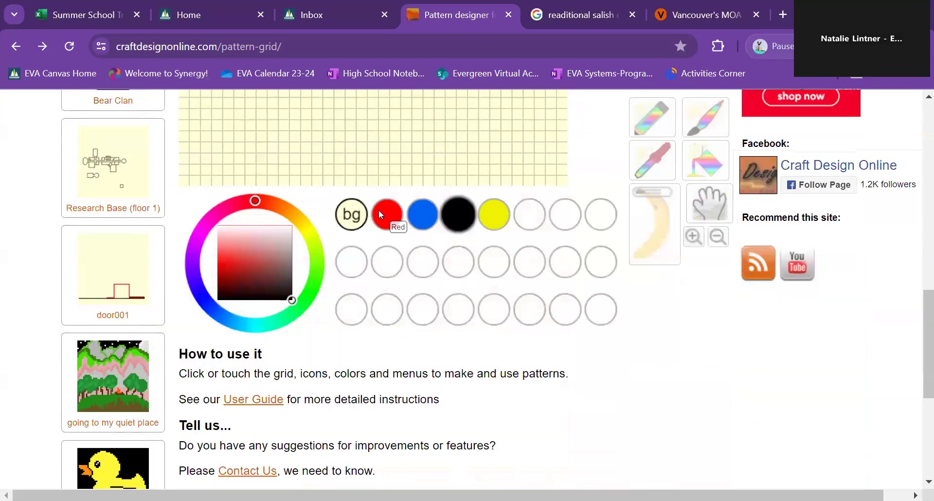
pyautogui.click(382, 214)
pyautogui.moveTo(920, 301); pyautogui.dragTo(921, 178)
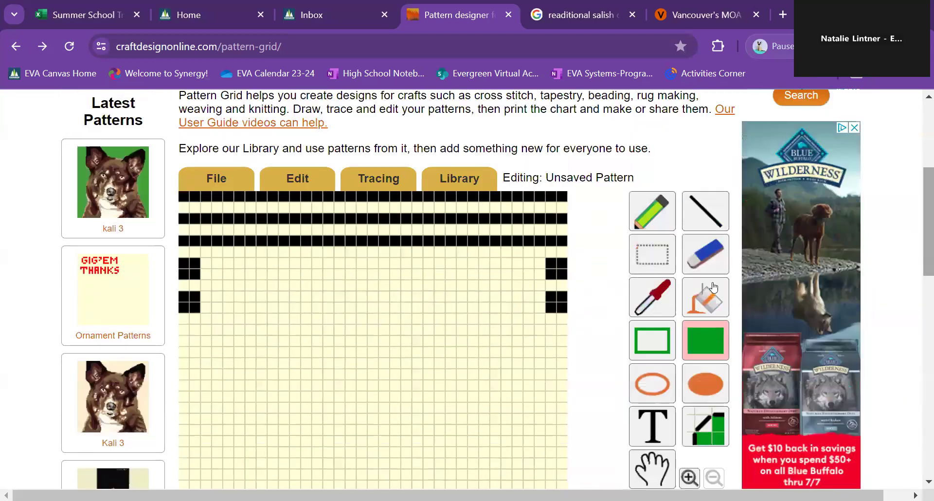
pyautogui.click(705, 211)
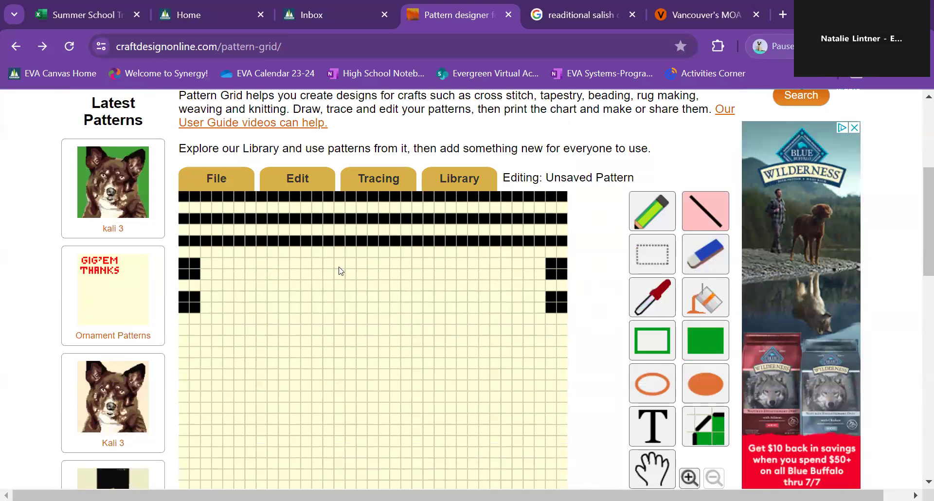
pyautogui.moveTo(218, 266); pyautogui.dragTo(220, 313)
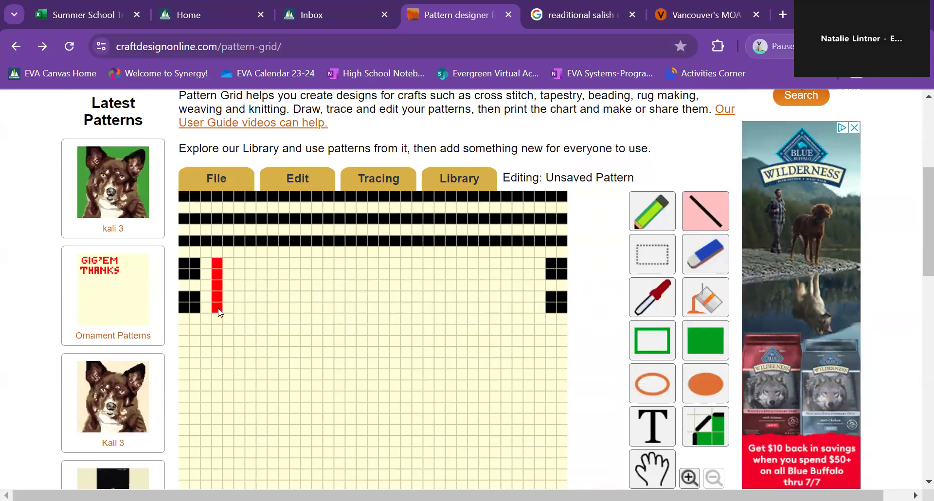
# Build mirrored red stepped right triangles, five cells wide and tall, in rows 7–11 just inside the black squares at both sides.
pyautogui.moveTo(228, 277)
pyautogui.mouseDown()
pyautogui.moveTo(226, 308)
pyautogui.moveTo(255, 311)
pyautogui.mouseUp()
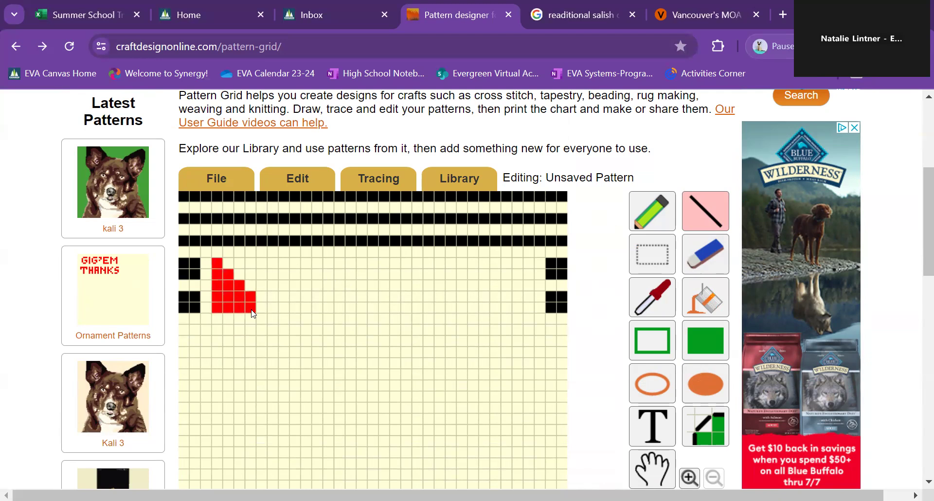
pyautogui.click(265, 309)
pyautogui.moveTo(529, 262); pyautogui.dragTo(532, 312)
pyautogui.moveTo(518, 277)
pyautogui.mouseDown()
pyautogui.moveTo(524, 301)
pyautogui.moveTo(507, 282)
pyautogui.moveTo(497, 300)
pyautogui.mouseUp()
pyautogui.click(485, 308)
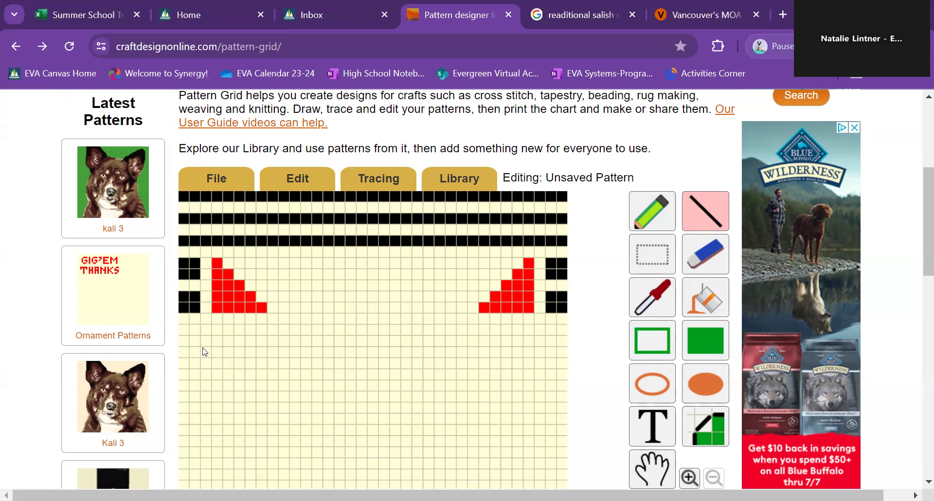
pyautogui.moveTo(183, 354); pyautogui.dragTo(263, 356)
pyautogui.moveTo(197, 341); pyautogui.dragTo(251, 340)
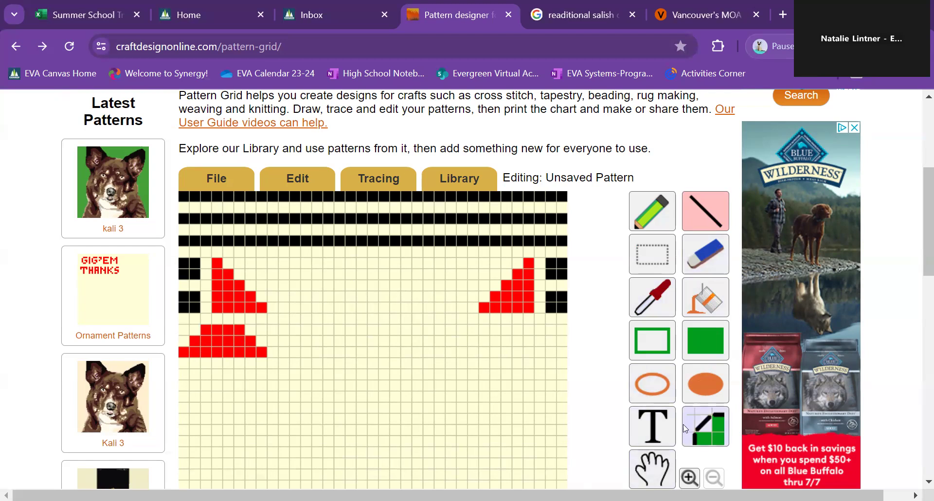
pyautogui.scroll(-2, 681, 438)
pyautogui.click(637, 446)
pyautogui.click(637, 446)
pyautogui.click(637, 446)
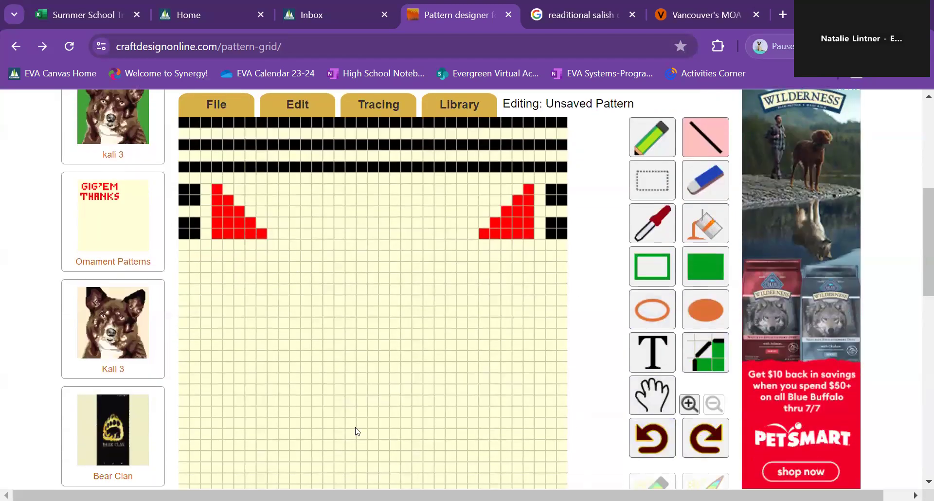
# Draw a solid blue stepped diamond 15 cells wide and nine rows tall, centred between the red triangles in rows 7–15.
pyautogui.scroll(-3, 423, 437)
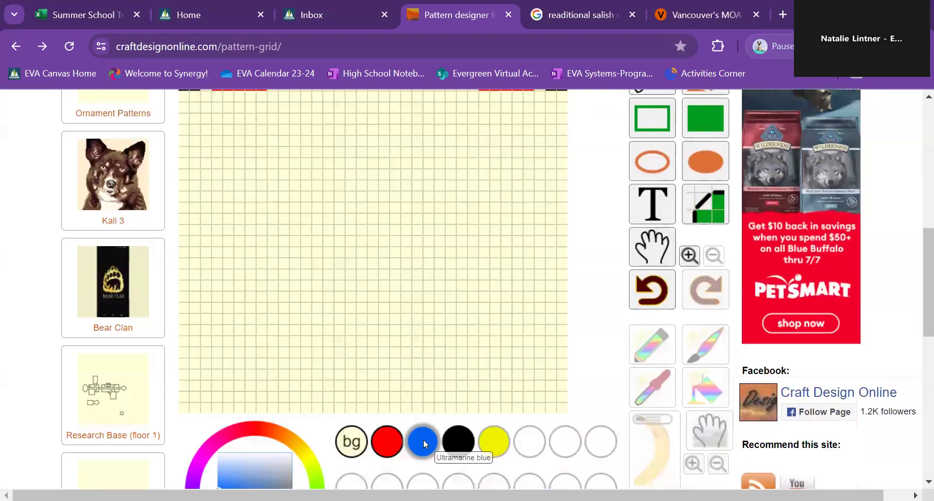
pyautogui.scroll(6, 426, 418)
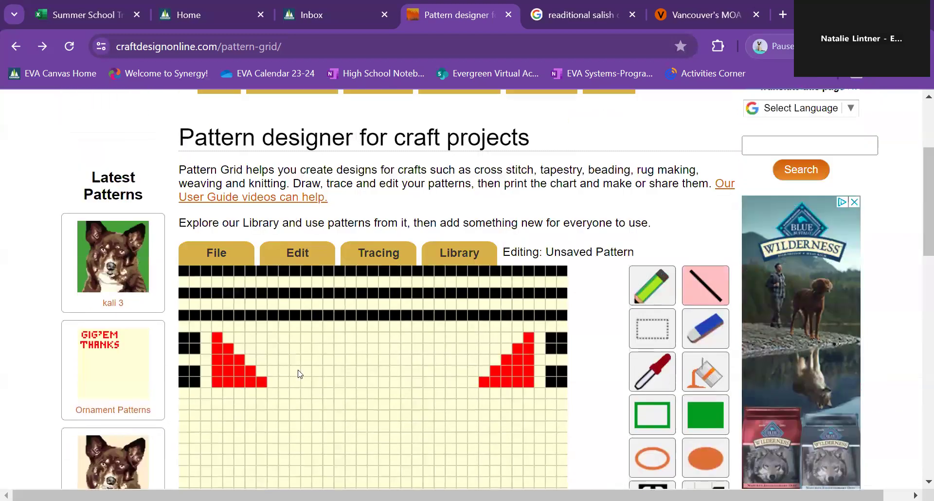
pyautogui.moveTo(297, 384); pyautogui.dragTo(451, 383)
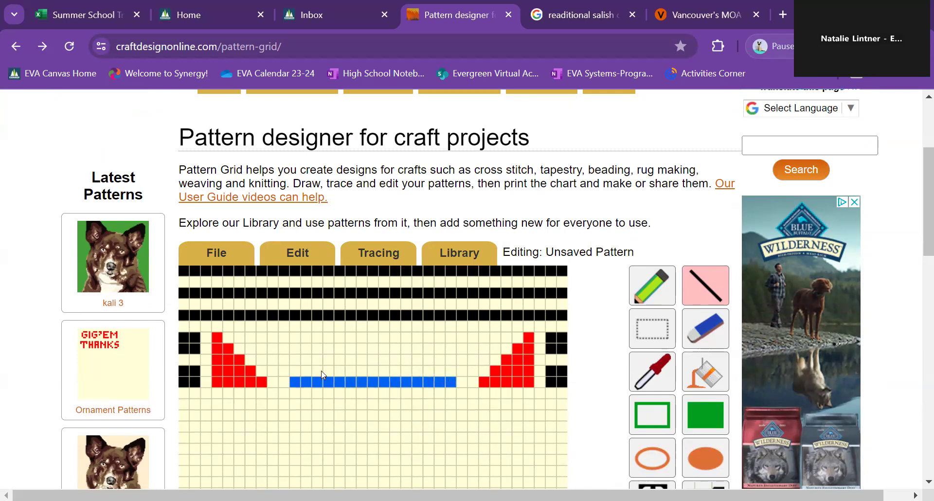
pyautogui.moveTo(319, 372); pyautogui.dragTo(428, 373)
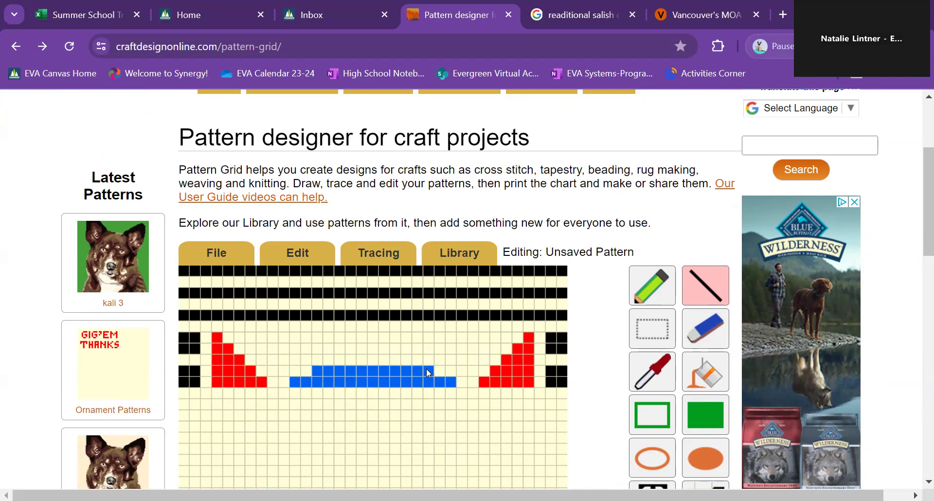
pyautogui.moveTo(340, 360); pyautogui.dragTo(394, 363)
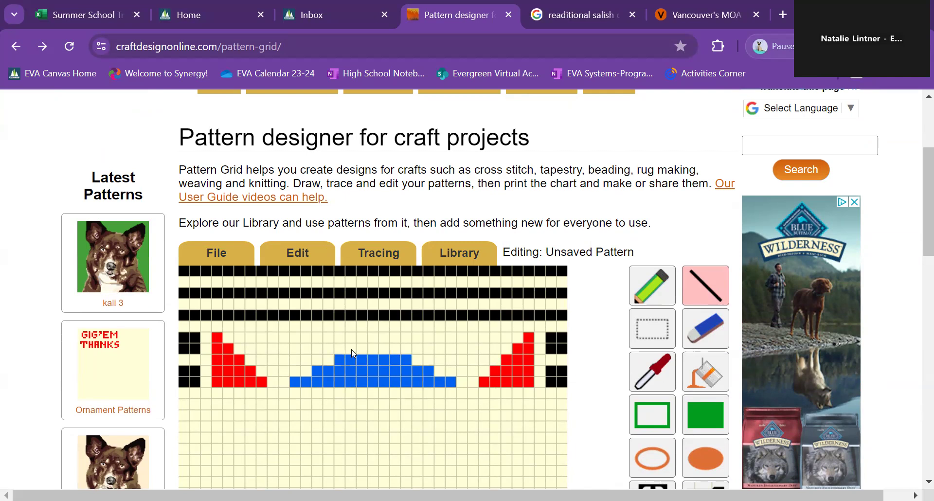
pyautogui.click(374, 340)
pyautogui.moveTo(316, 393); pyautogui.dragTo(430, 397)
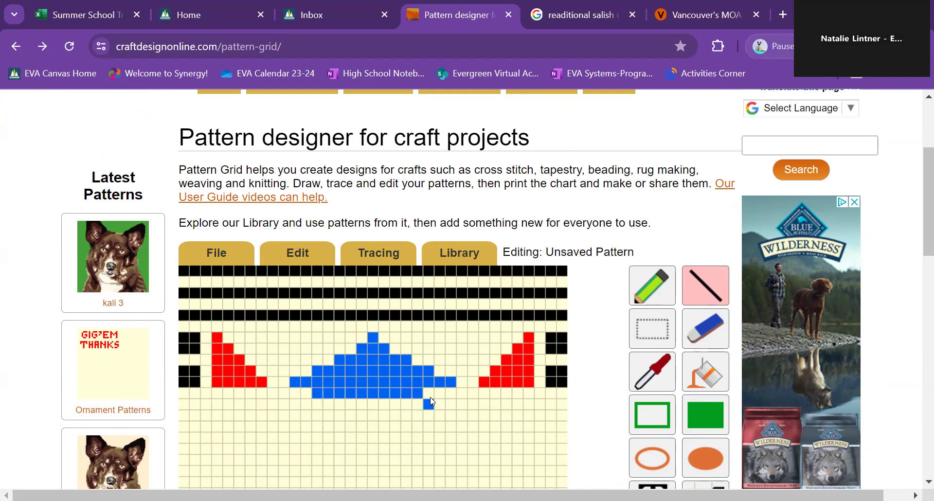
pyautogui.moveTo(340, 403)
pyautogui.mouseDown()
pyautogui.moveTo(407, 407)
pyautogui.moveTo(377, 415)
pyautogui.mouseUp()
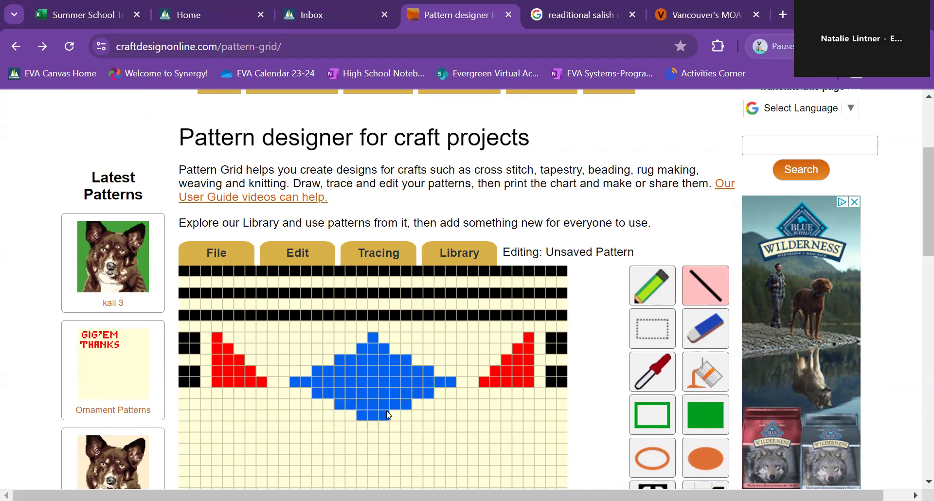
pyautogui.click(372, 426)
# Start a yellow zigzag at the left edge of the grid in rows 17–19, running from column 1 to column 7.
pyautogui.moveTo(920, 251); pyautogui.dragTo(920, 290)
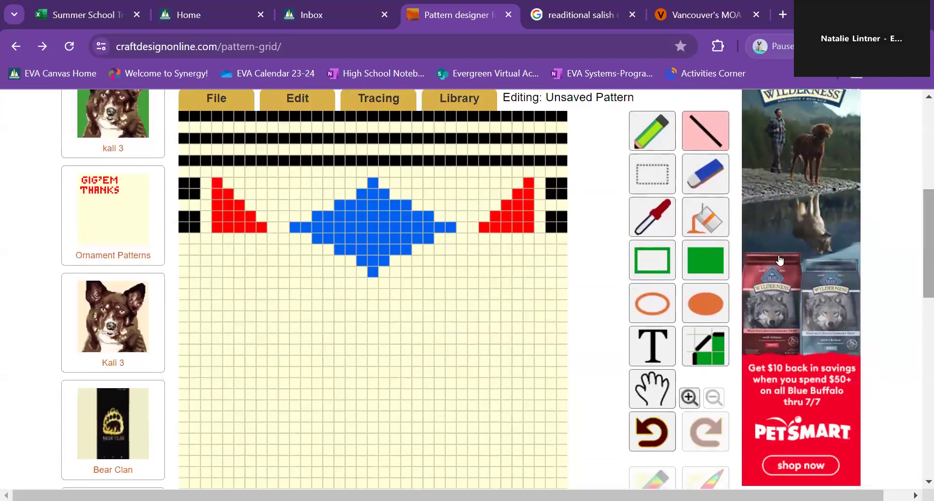
pyautogui.scroll(-4, 417, 392)
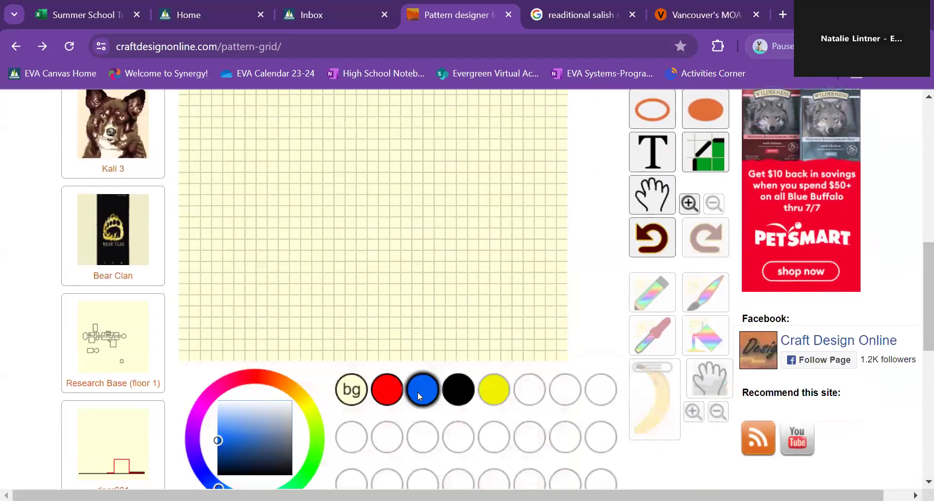
pyautogui.scroll(-1, 418, 392)
pyautogui.click(487, 362)
pyautogui.scroll(4, 484, 360)
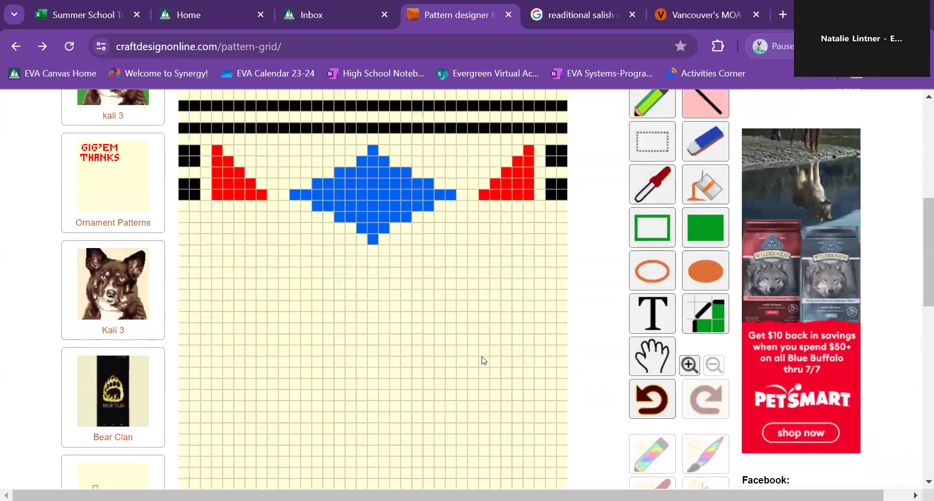
pyautogui.scroll(2, 484, 360)
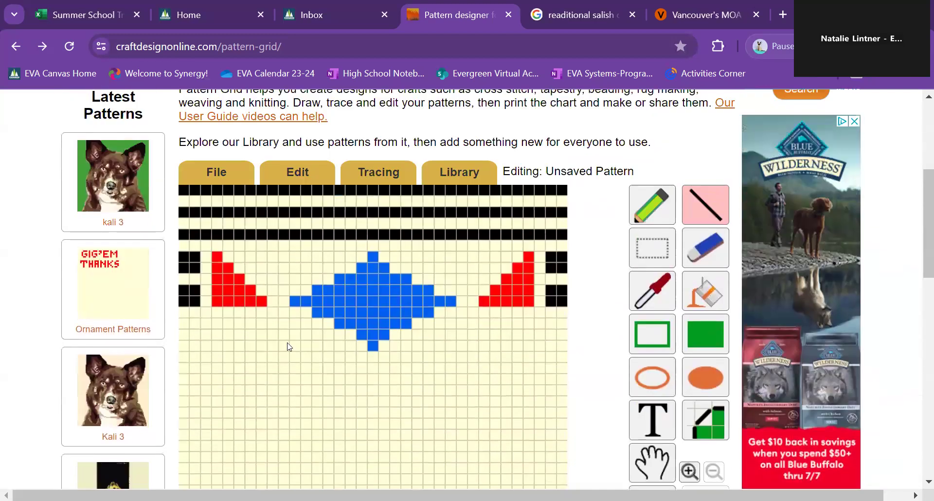
pyautogui.click(184, 391)
pyautogui.click(195, 380)
pyautogui.click(207, 370)
pyautogui.click(219, 382)
pyautogui.click(228, 390)
pyautogui.click(239, 380)
pyautogui.click(251, 368)
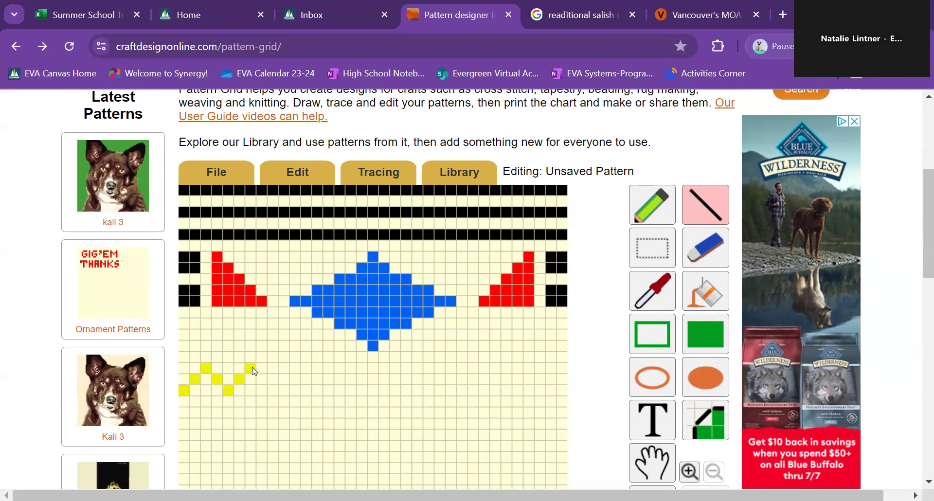
# Extend the left yellow zigzag in rows 17–19 to column 13, one cell per column.
pyautogui.click(264, 381)
pyautogui.click(285, 379)
pyautogui.click(295, 369)
pyautogui.moveTo(305, 373); pyautogui.dragTo(321, 391)
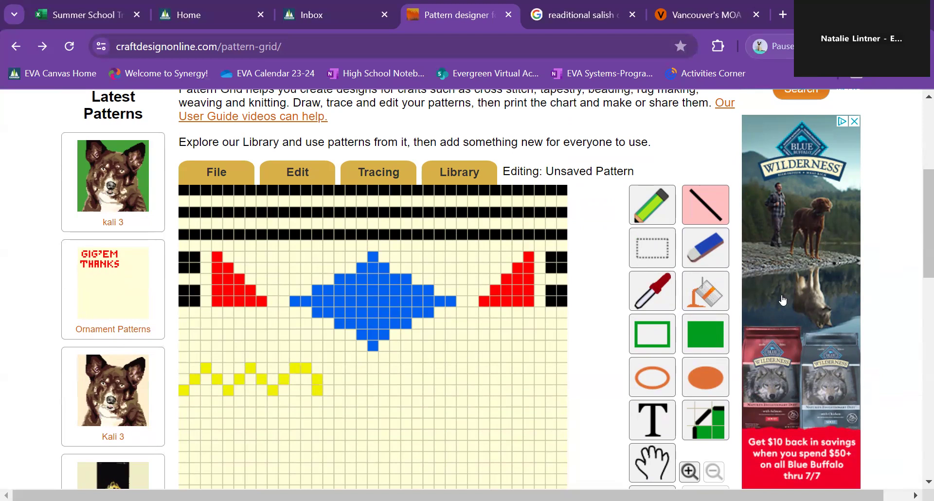
pyautogui.scroll(-3, 664, 433)
pyautogui.click(650, 367)
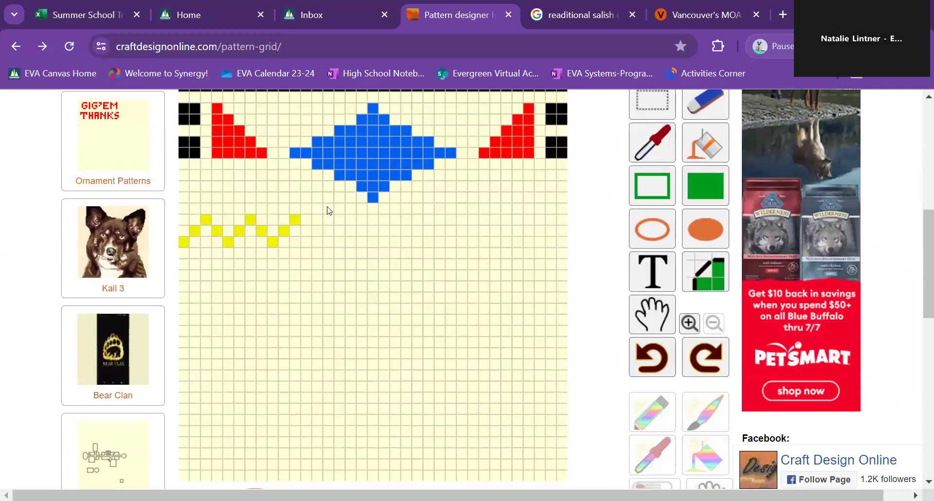
pyautogui.moveTo(305, 232); pyautogui.dragTo(315, 240)
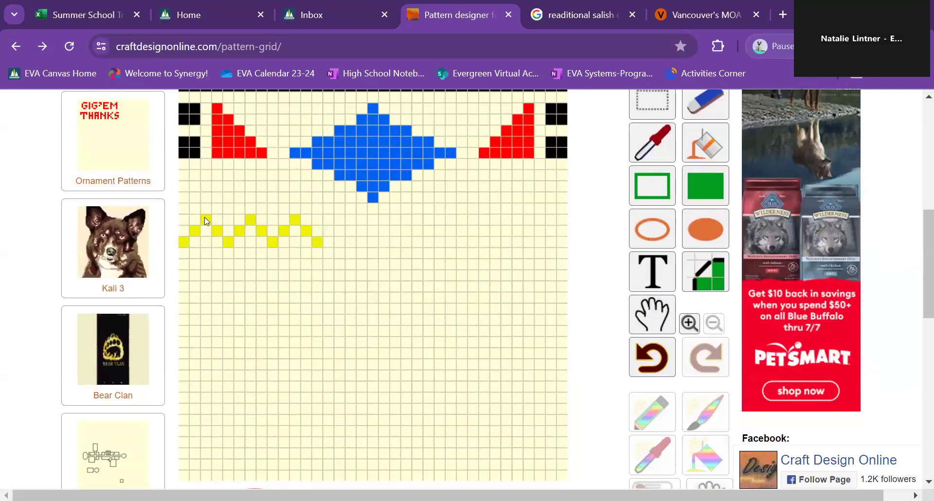
# Draw a matching yellow zigzag peak five cells wide at the right edge of the grid, in rows 17–19.
pyautogui.click(562, 244)
pyautogui.moveTo(562, 245); pyautogui.dragTo(540, 221)
pyautogui.moveTo(524, 237); pyautogui.dragTo(522, 240)
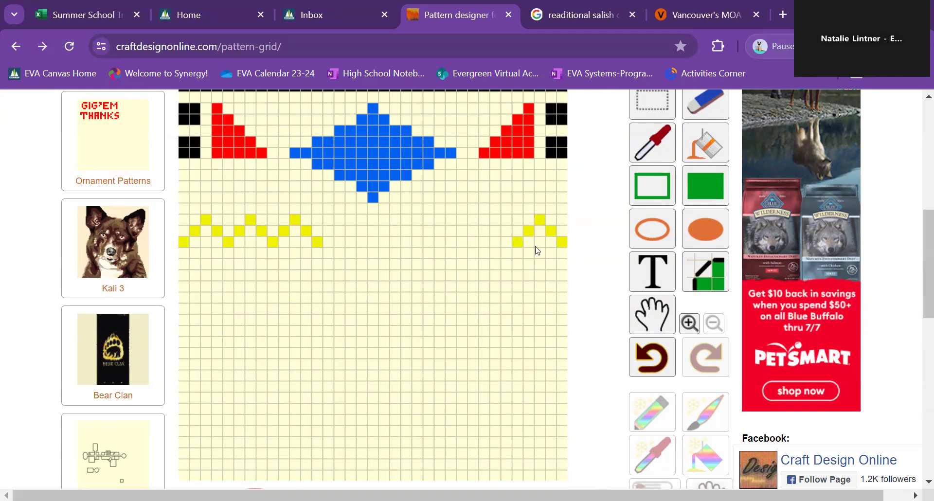
# Add bright green to the palette after yellow and draw full-width green lines in rows 16 and 20, bordering the zigzags.
pyautogui.moveTo(925, 237); pyautogui.dragTo(920, 336)
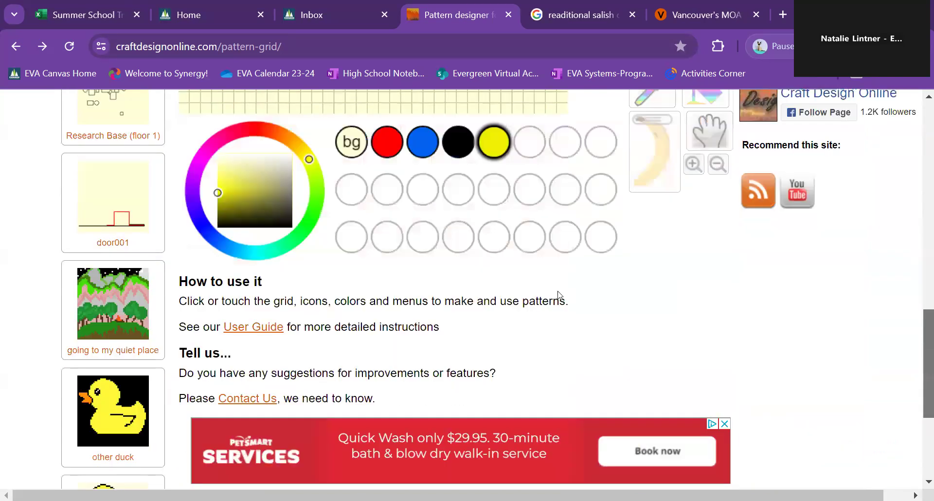
pyautogui.scroll(2, 315, 350)
pyautogui.click(315, 351)
pyautogui.moveTo(921, 319); pyautogui.dragTo(919, 208)
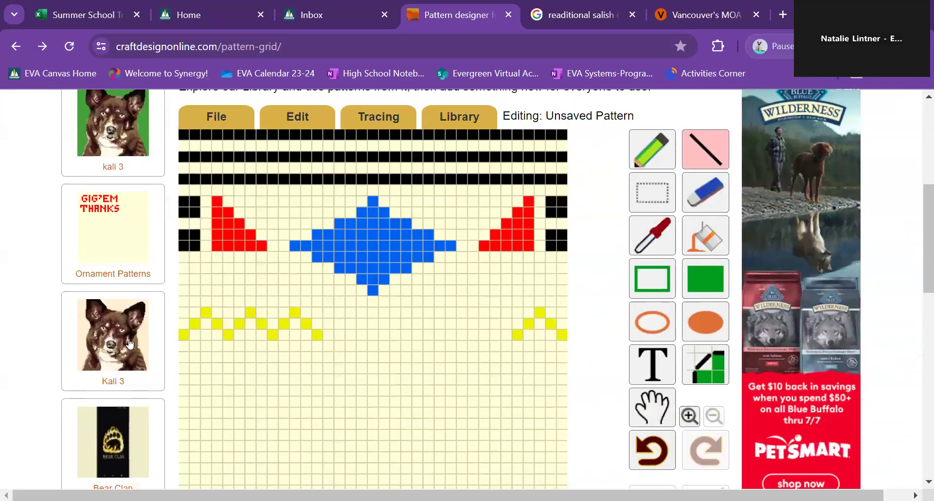
pyautogui.moveTo(183, 347)
pyautogui.mouseDown()
pyautogui.moveTo(355, 357)
pyautogui.moveTo(563, 349)
pyautogui.mouseUp()
pyautogui.moveTo(562, 303); pyautogui.dragTo(184, 302)
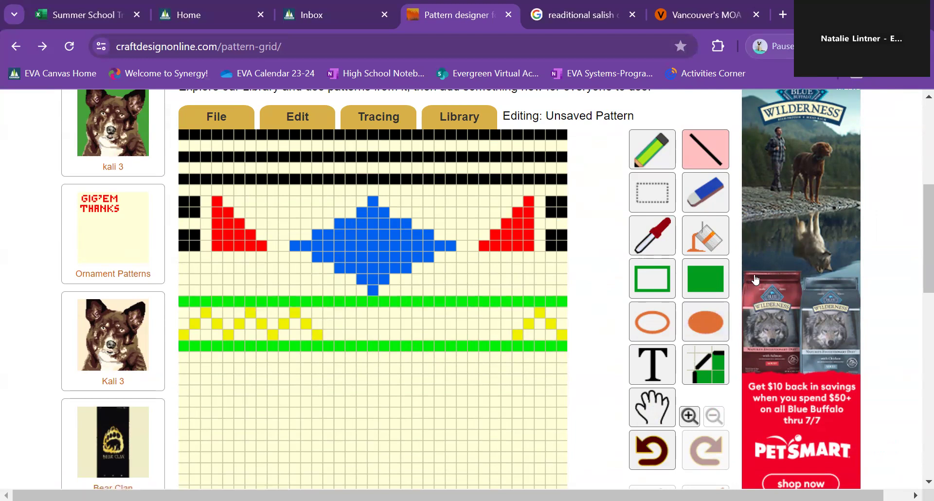
# Continue the right yellow zigzag inward through rows 17–19 from column 30 to column 23, removing the misplaced cells.
pyautogui.moveTo(924, 231); pyautogui.dragTo(924, 276)
pyautogui.click(492, 429)
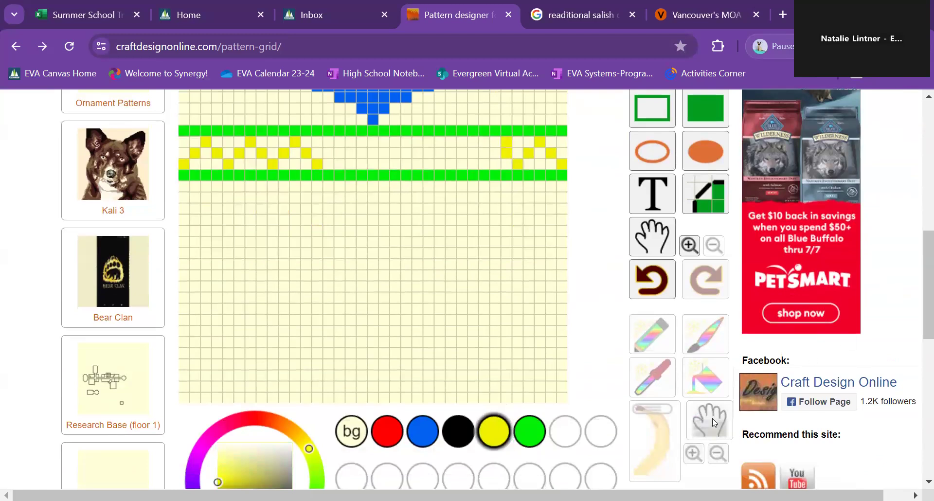
pyautogui.click(652, 285)
pyautogui.click(506, 153)
pyautogui.click(499, 144)
pyautogui.click(484, 153)
pyautogui.click(473, 164)
pyautogui.click(451, 143)
pyautogui.click(439, 155)
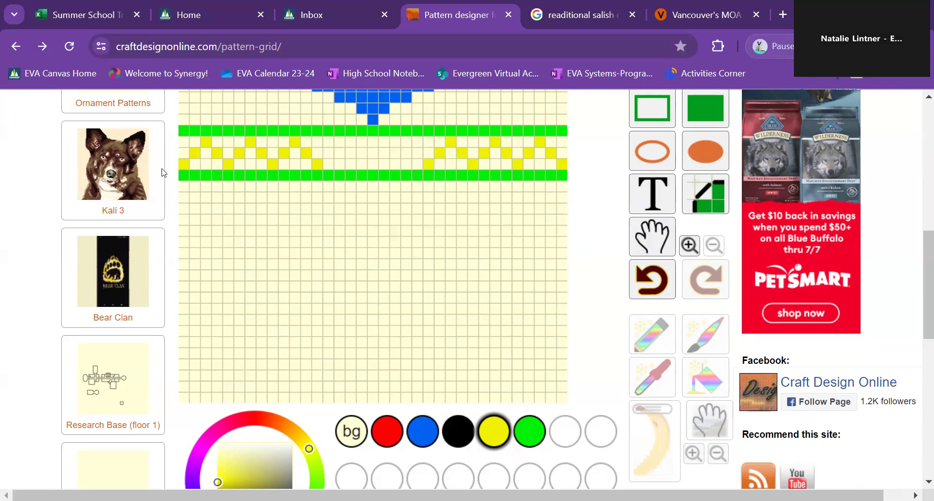
# Fill both green lines and the black line in the fifth row with the cream background colour.
pyautogui.scroll(3, 670, 342)
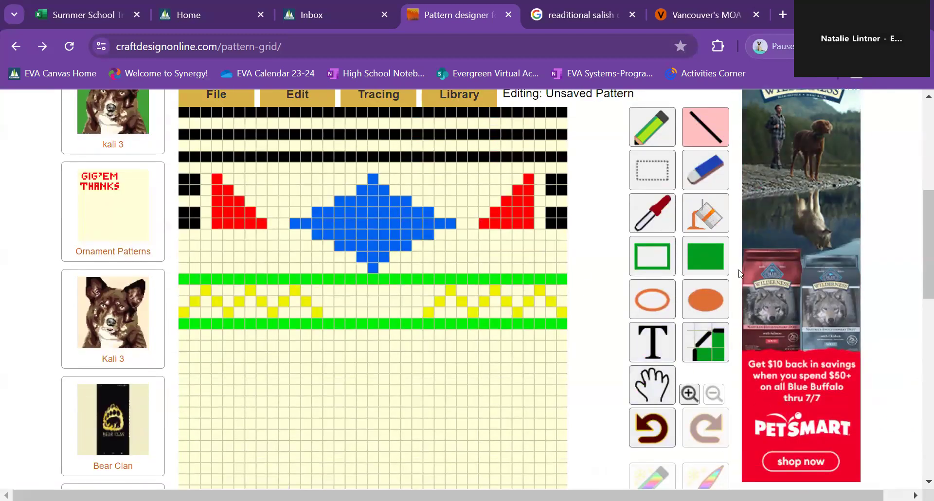
pyautogui.click(711, 219)
pyautogui.scroll(-5, 562, 334)
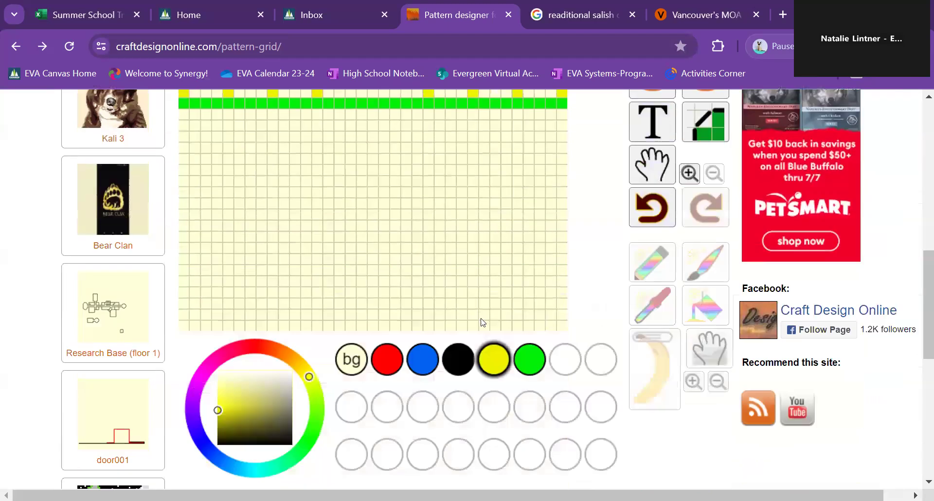
pyautogui.click(351, 359)
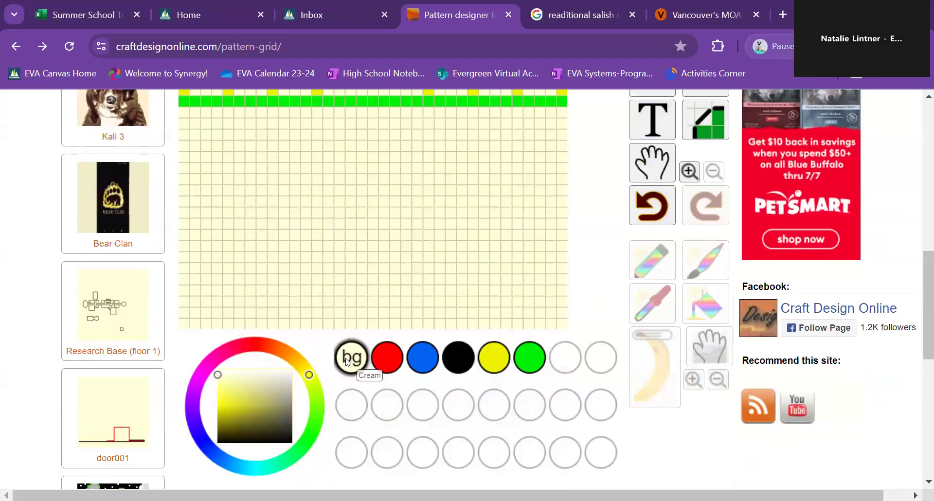
pyautogui.scroll(5, 347, 361)
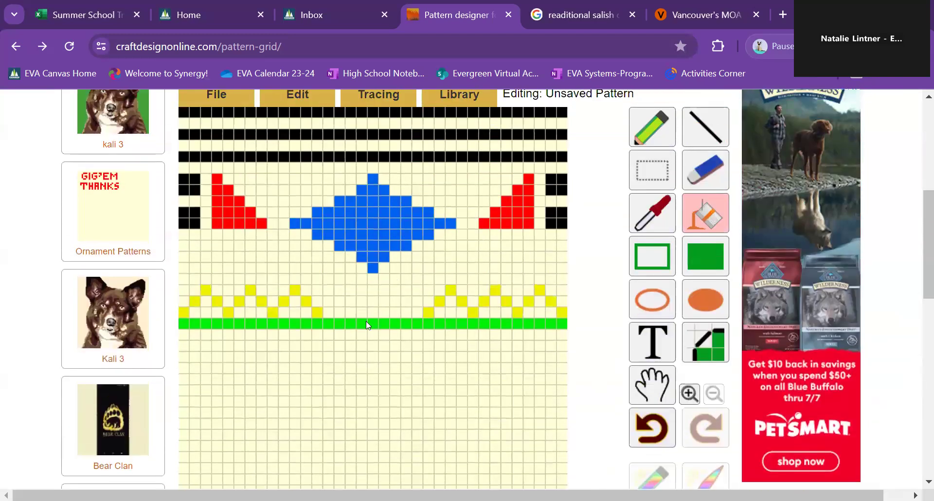
pyautogui.click(366, 322)
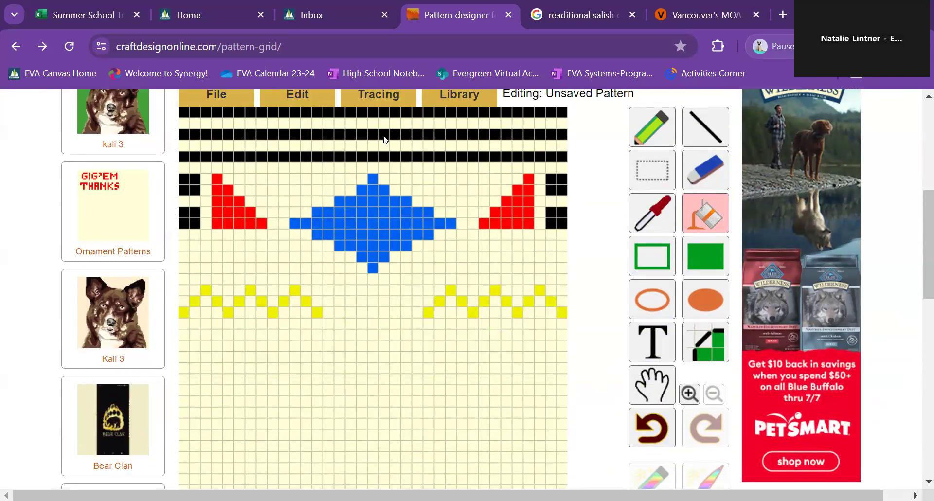
pyautogui.click(381, 155)
pyautogui.scroll(3, 641, 408)
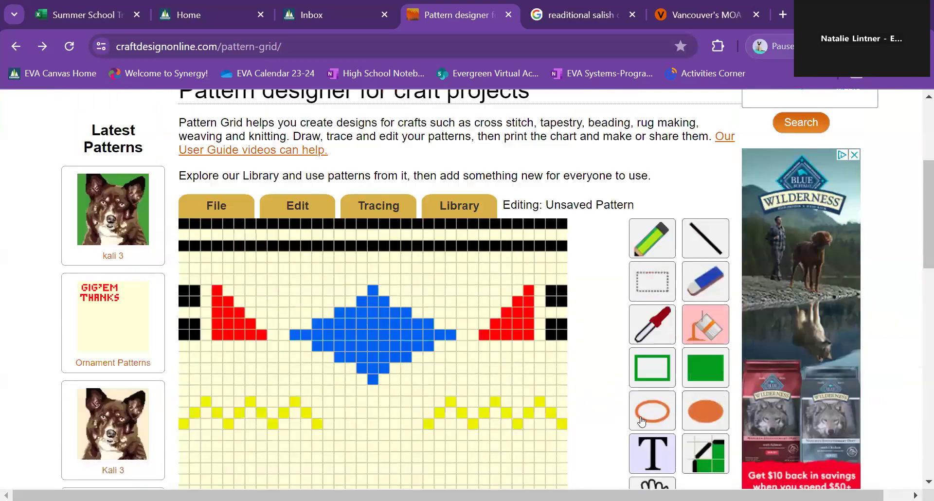
pyautogui.scroll(-2, 641, 408)
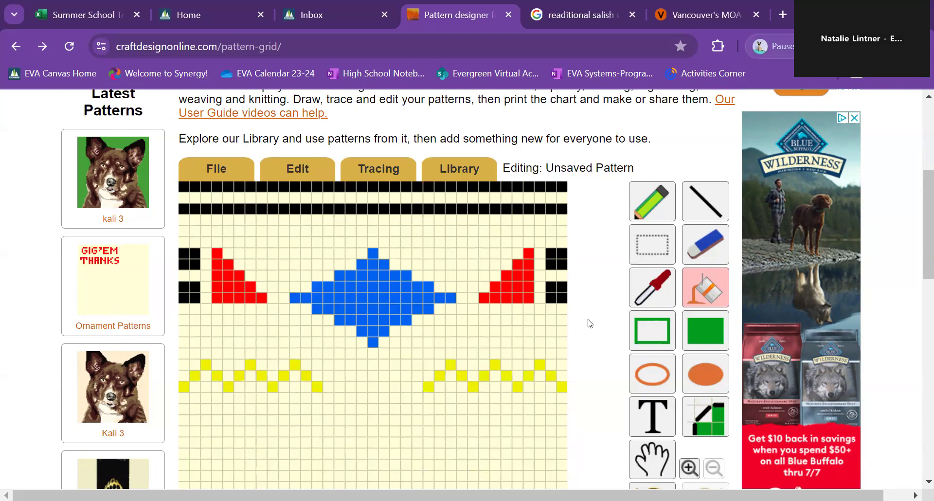
pyautogui.scroll(-3, 589, 323)
pyautogui.scroll(1, 589, 323)
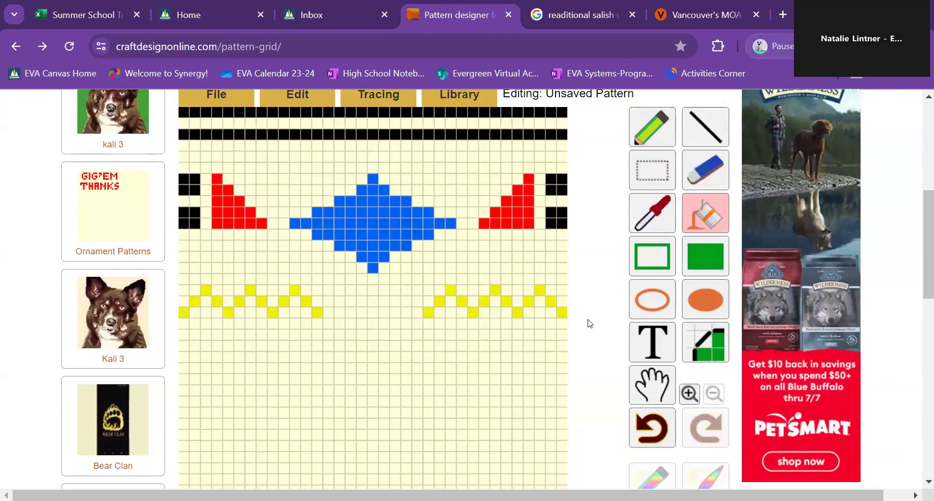
pyautogui.scroll(-1, 590, 324)
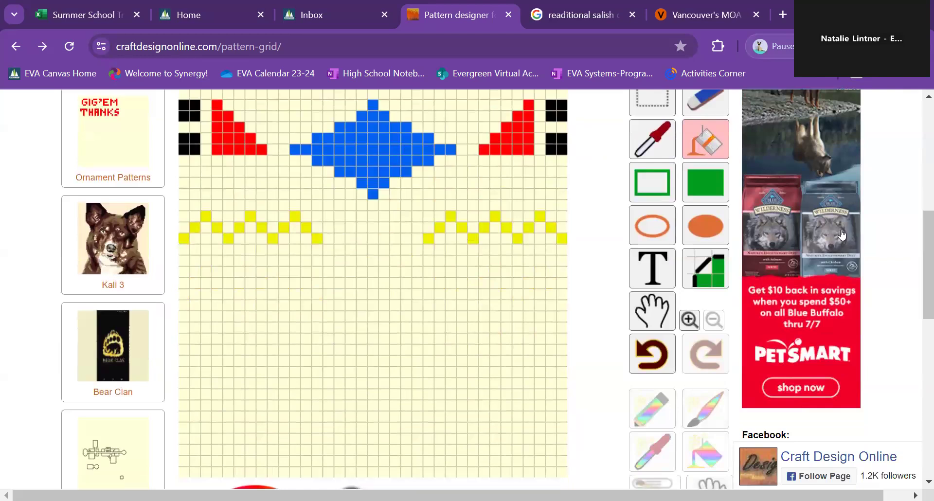
# Save the pattern as a file.
pyautogui.scroll(1, 591, 298)
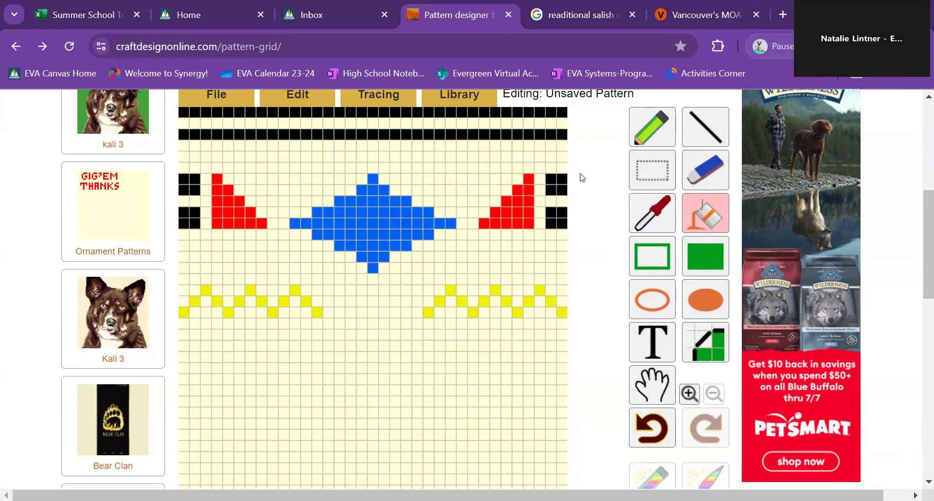
pyautogui.click(220, 99)
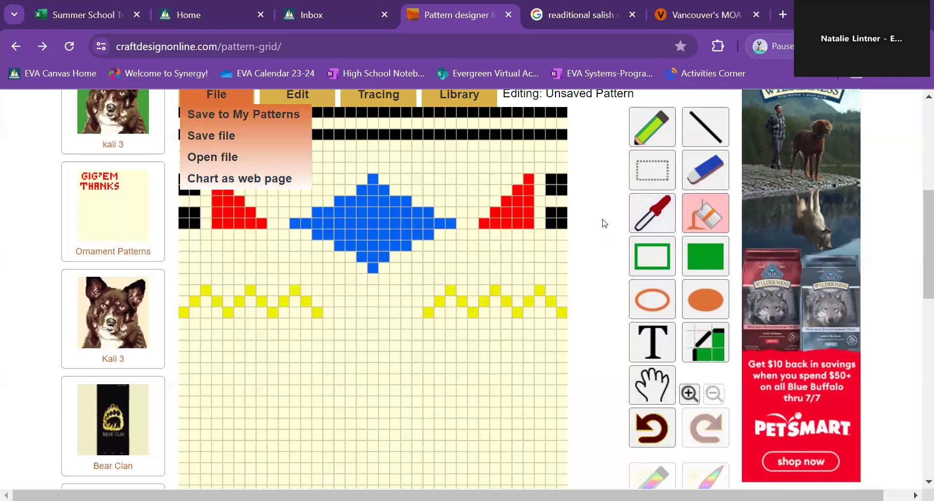
pyautogui.click(194, 136)
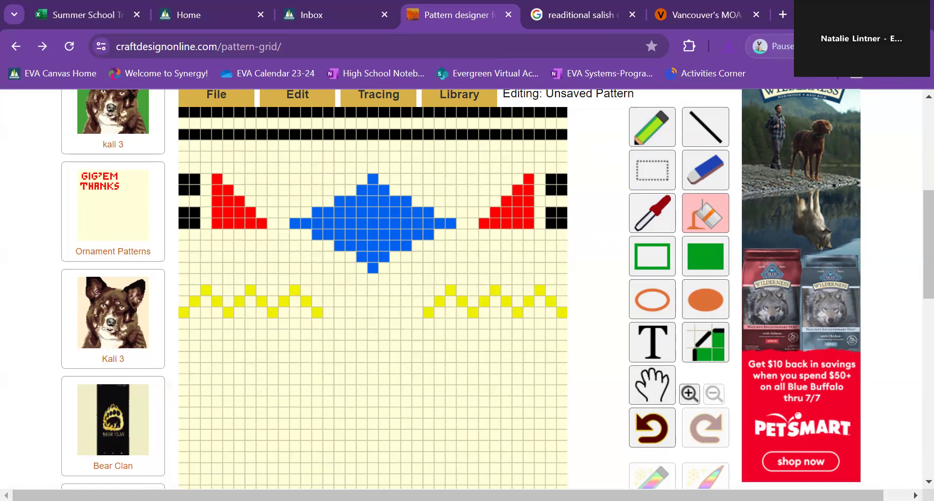
# Reduce the browser's page zoom to 75% so the whole grid fits in view.
pyautogui.click(920, 46)
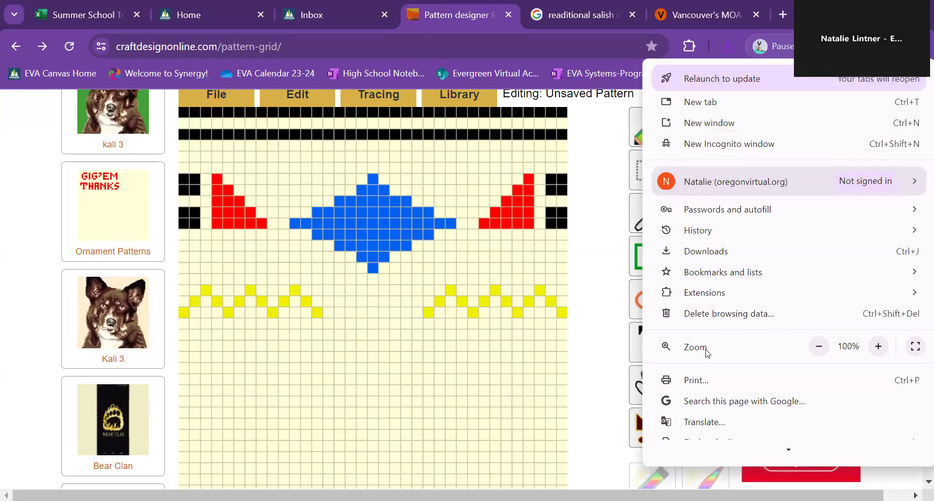
pyautogui.click(820, 347)
pyautogui.click(819, 347)
pyautogui.click(819, 347)
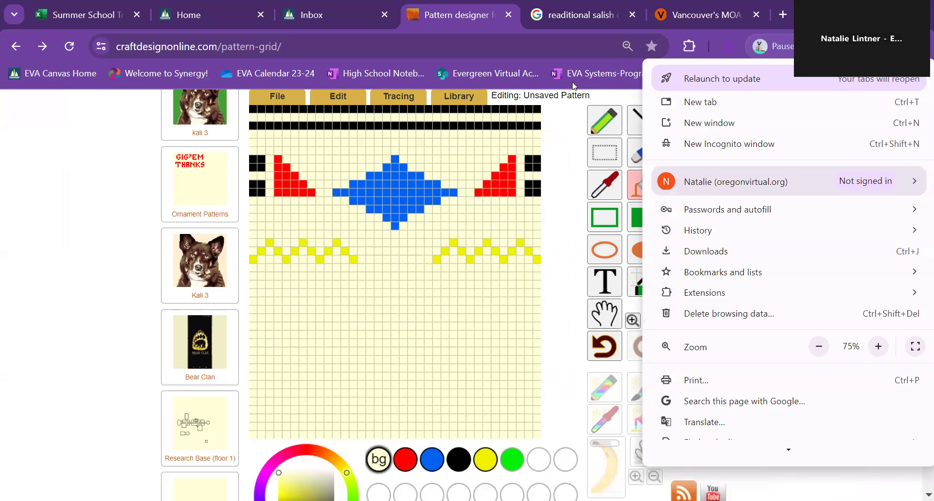
pyautogui.click(588, 158)
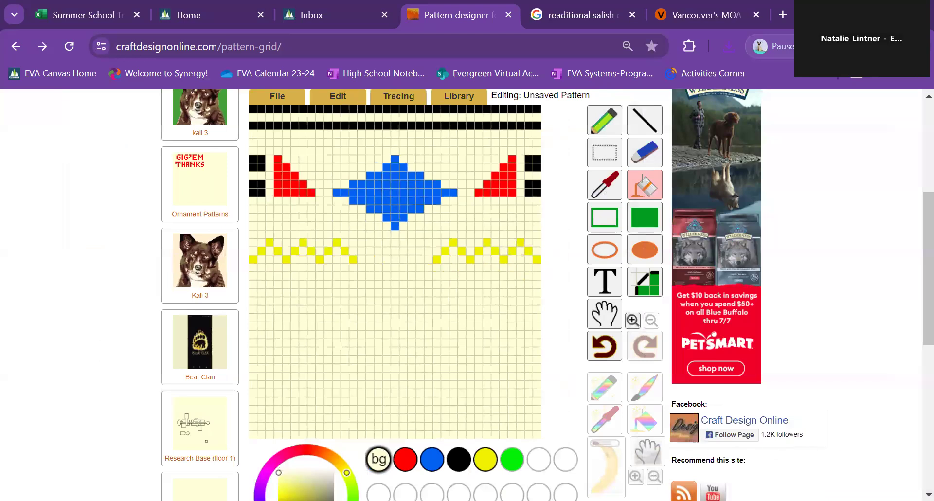